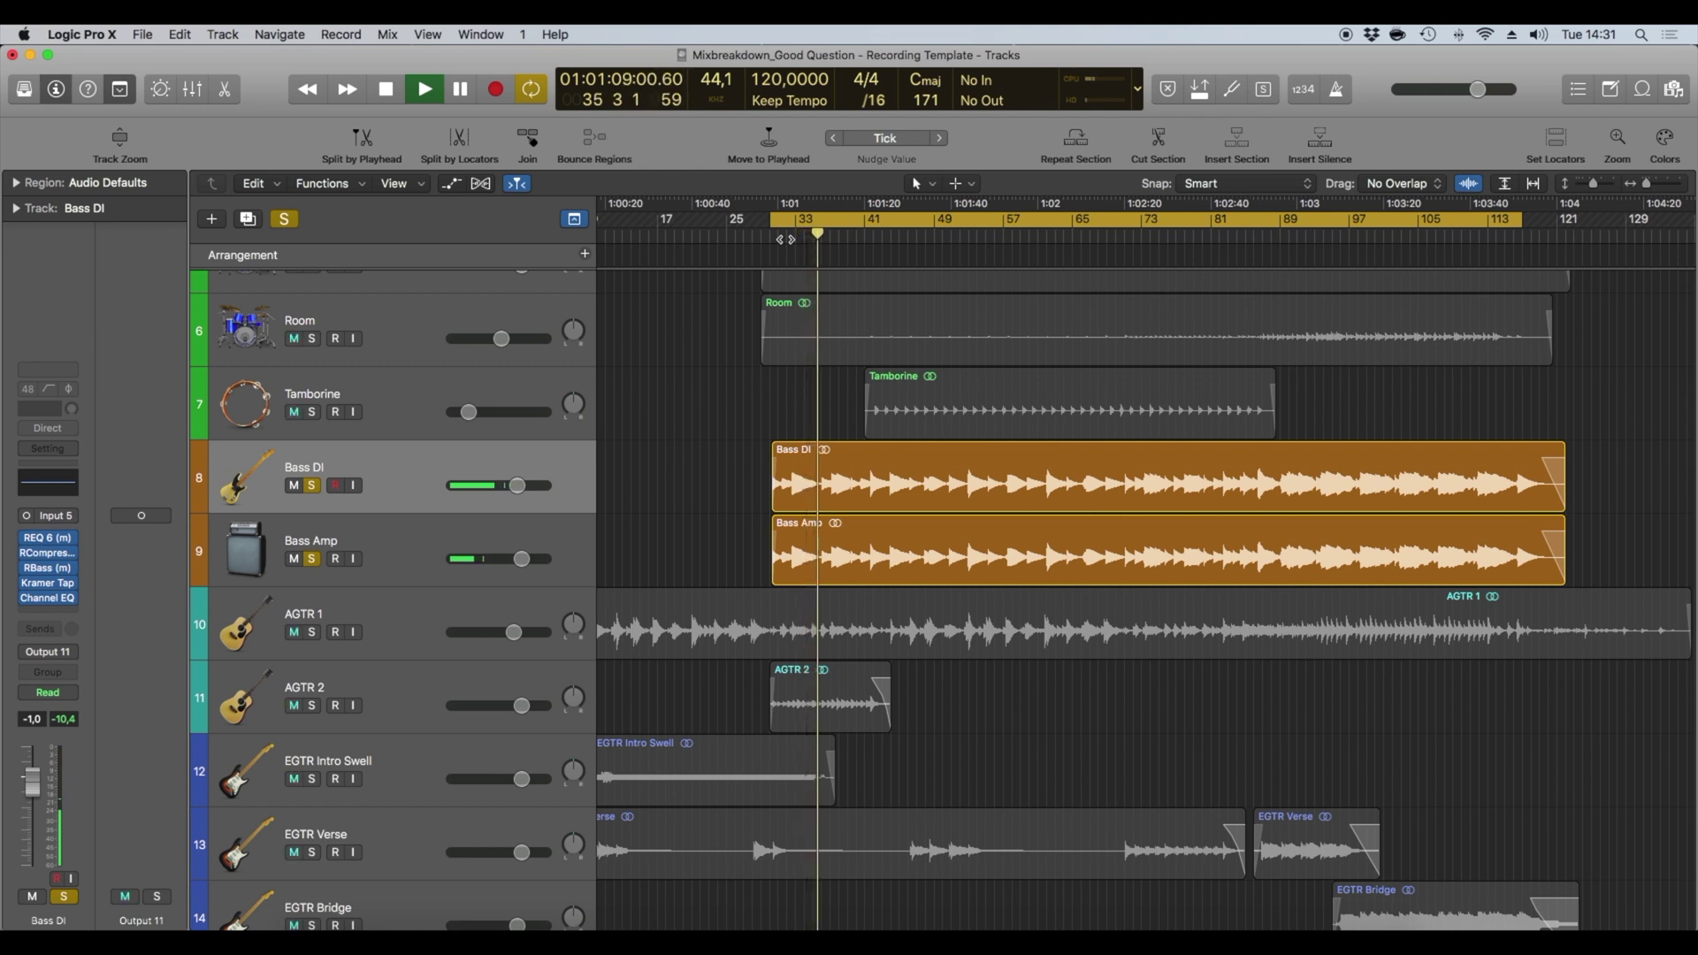
# Take the Bass Amp track out of solo so only Bass DI is soloed, and play back the bass part.
pyautogui.press('space')
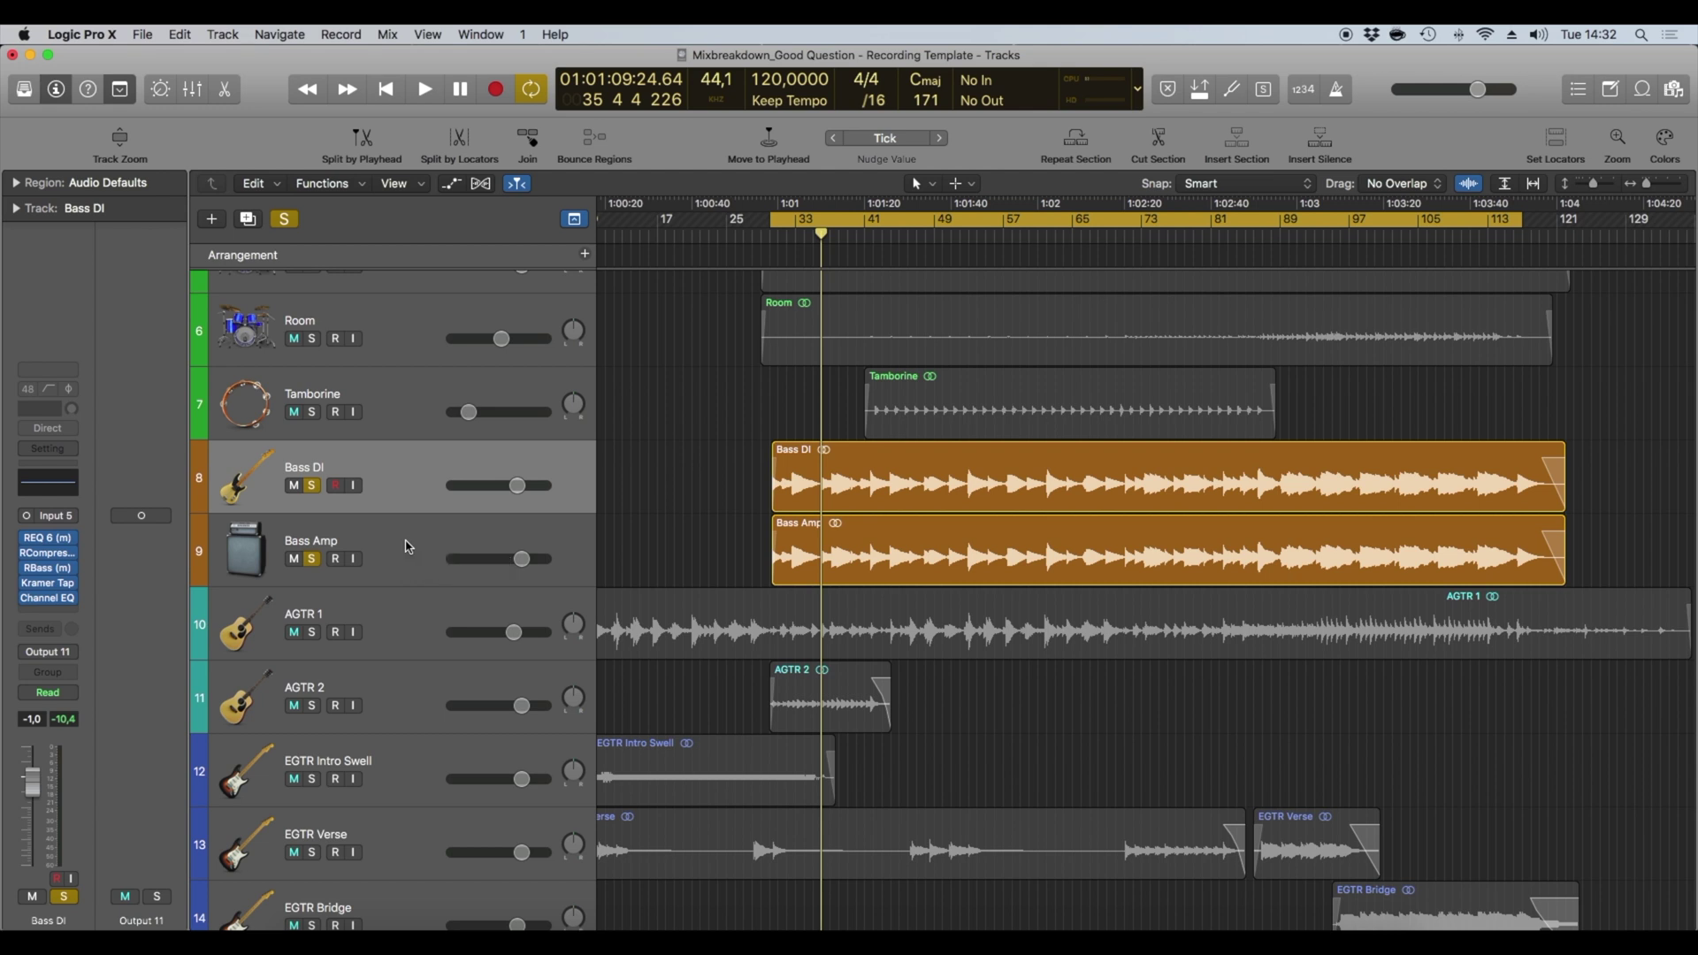
pyautogui.click(407, 545)
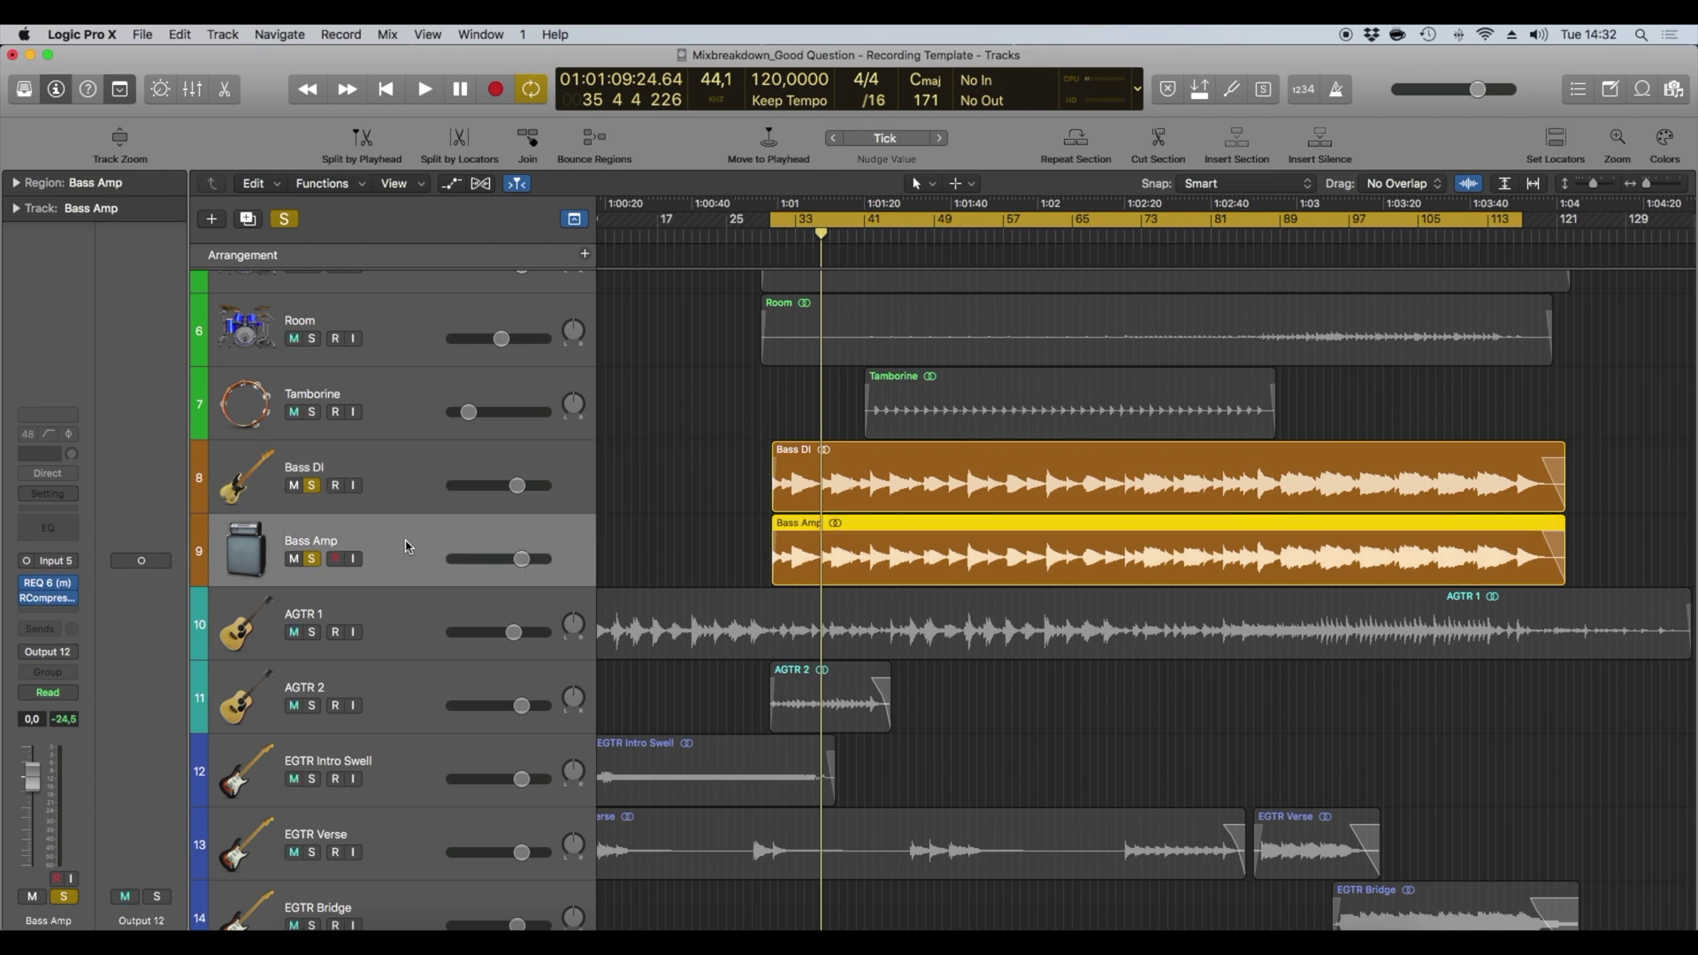
pyautogui.click(403, 477)
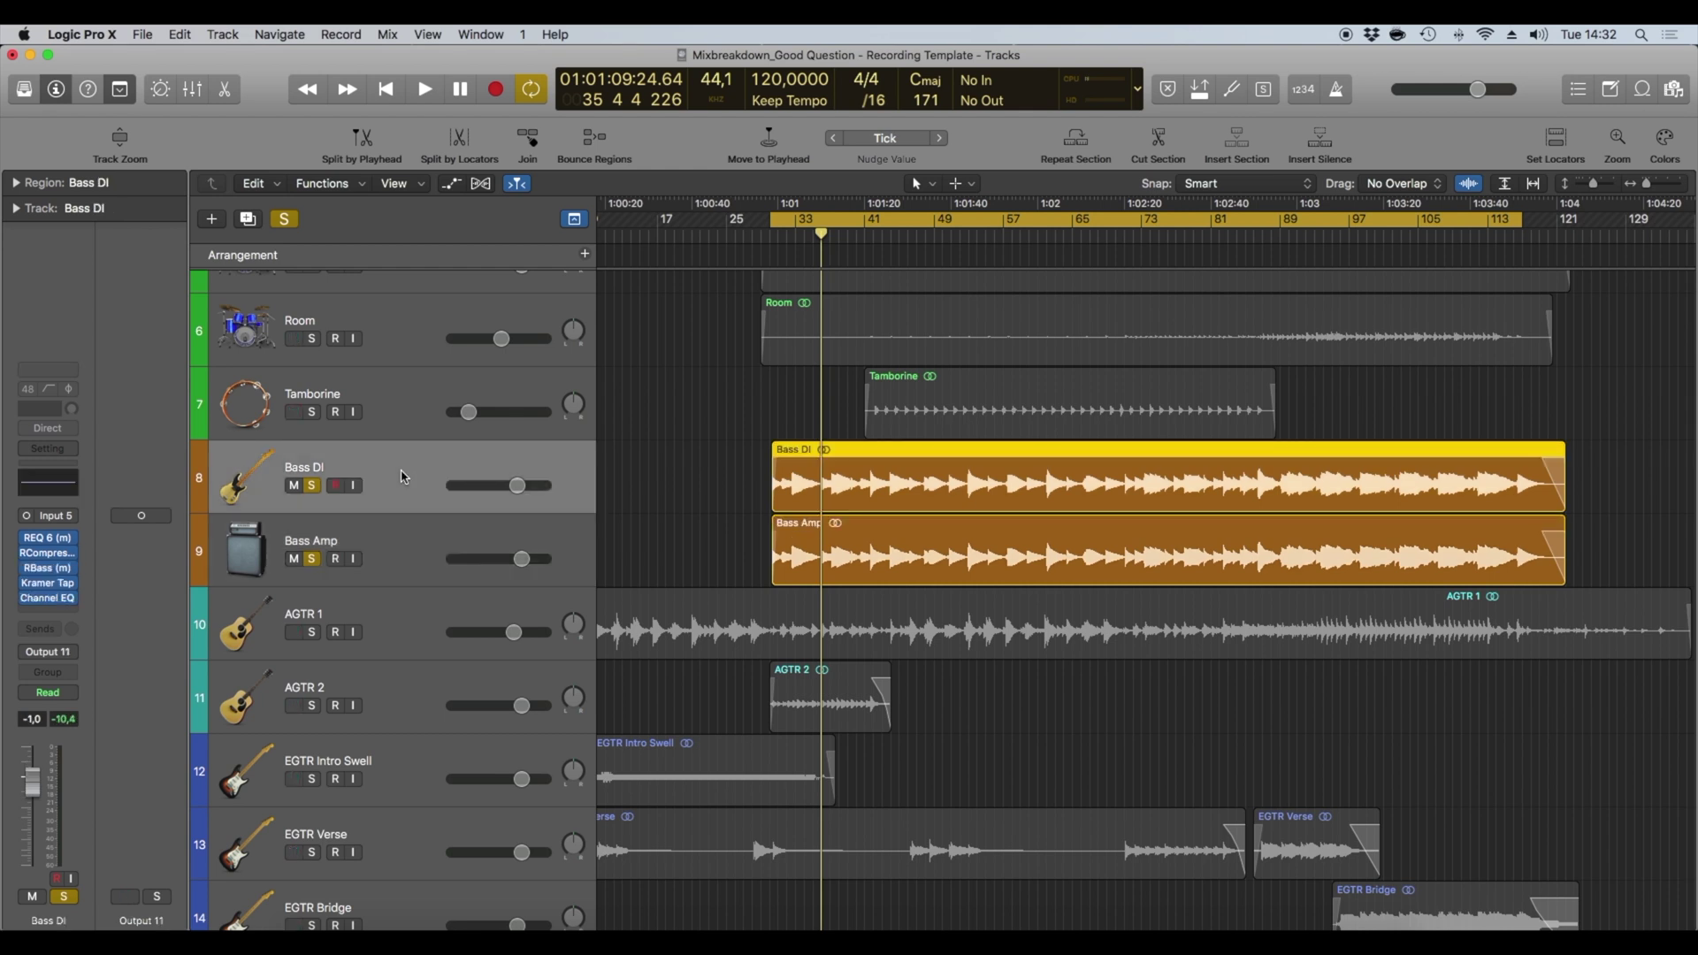
pyautogui.click(313, 560)
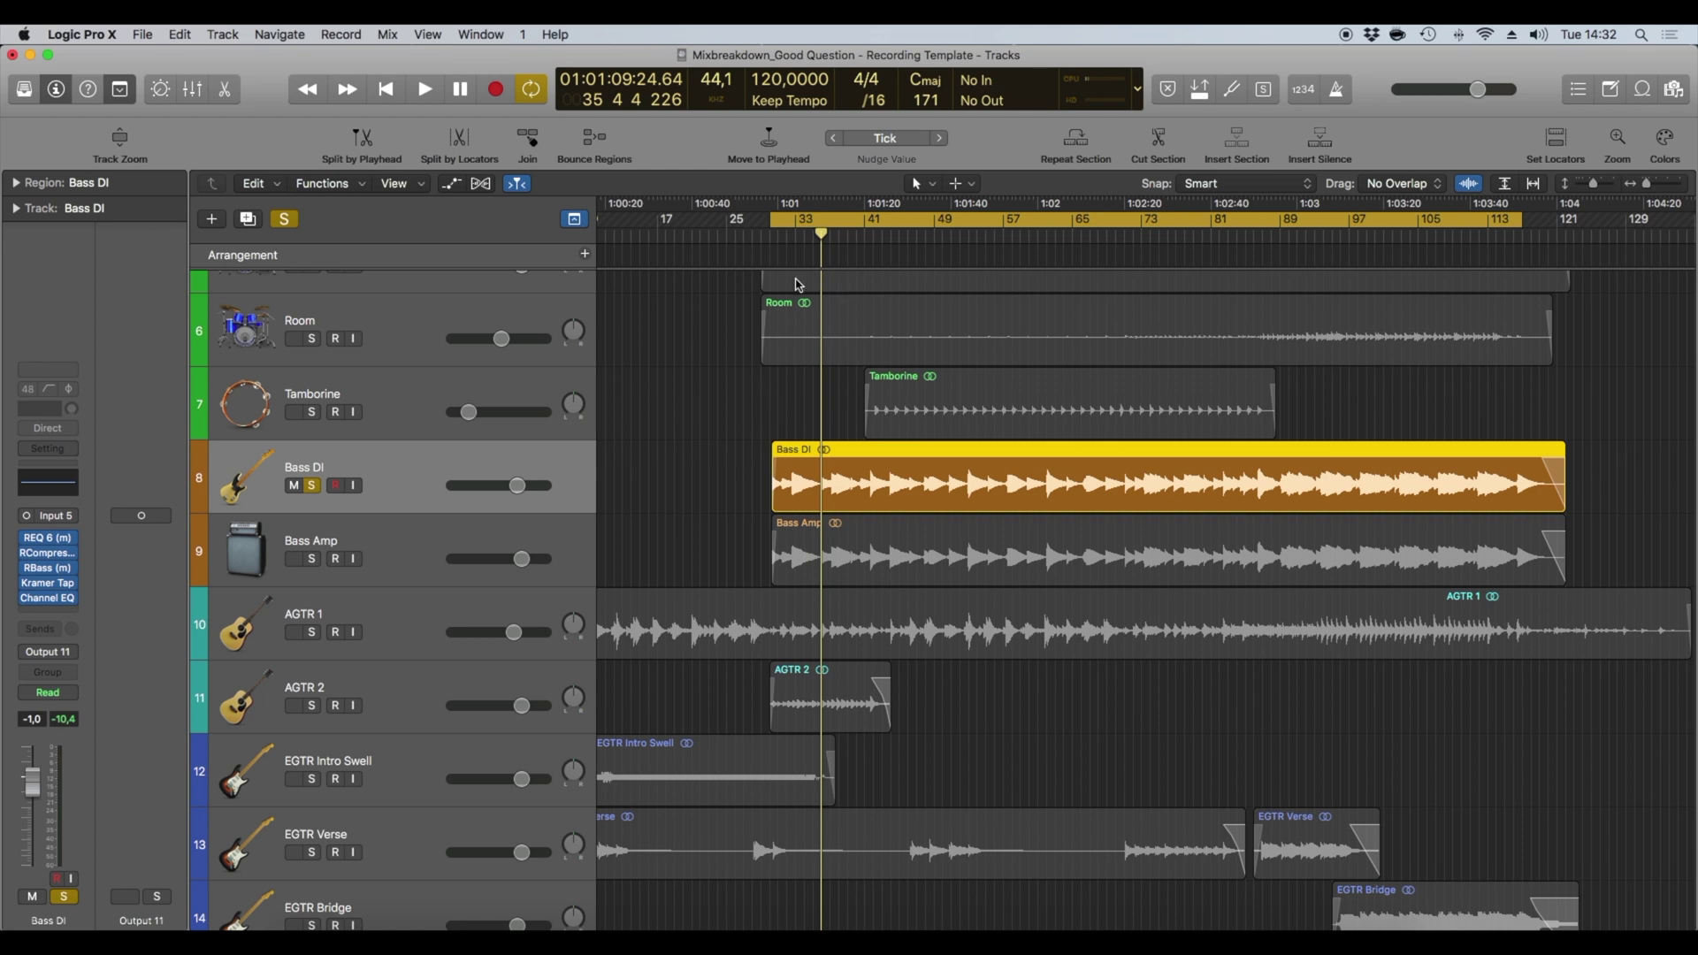
pyautogui.press('space')
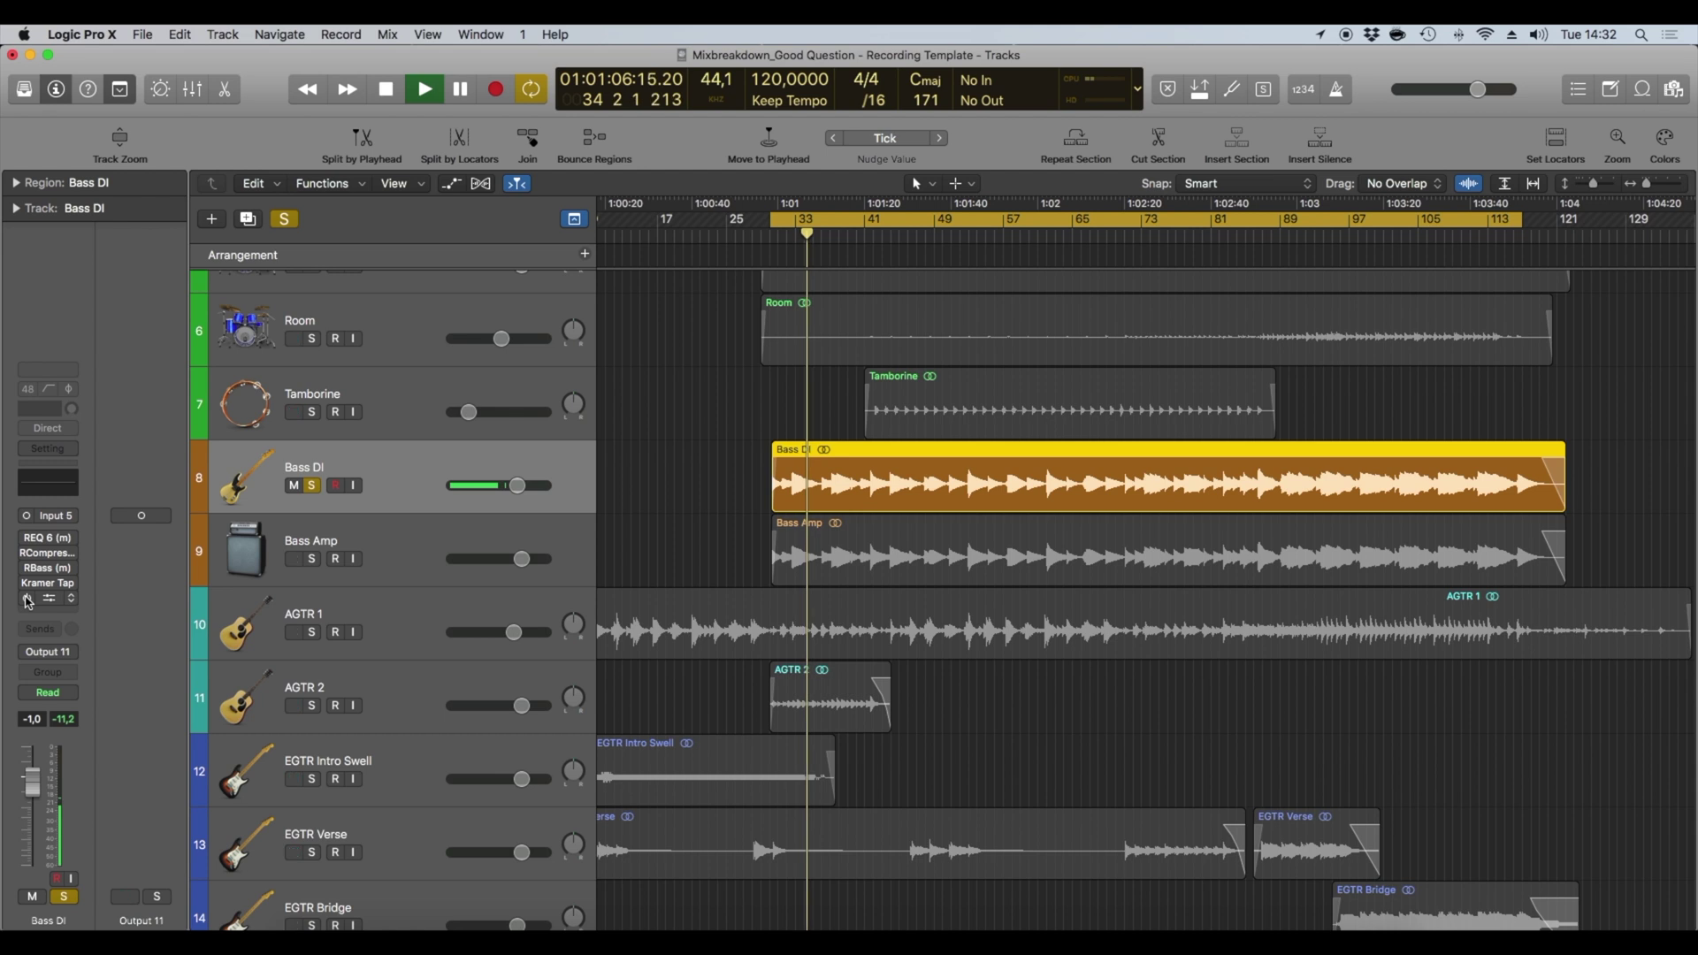
# Switch on the REQ 6 equalizer on Bass DI, compare the sound with it bypassed and active, and close its window.
pyautogui.click(39, 541)
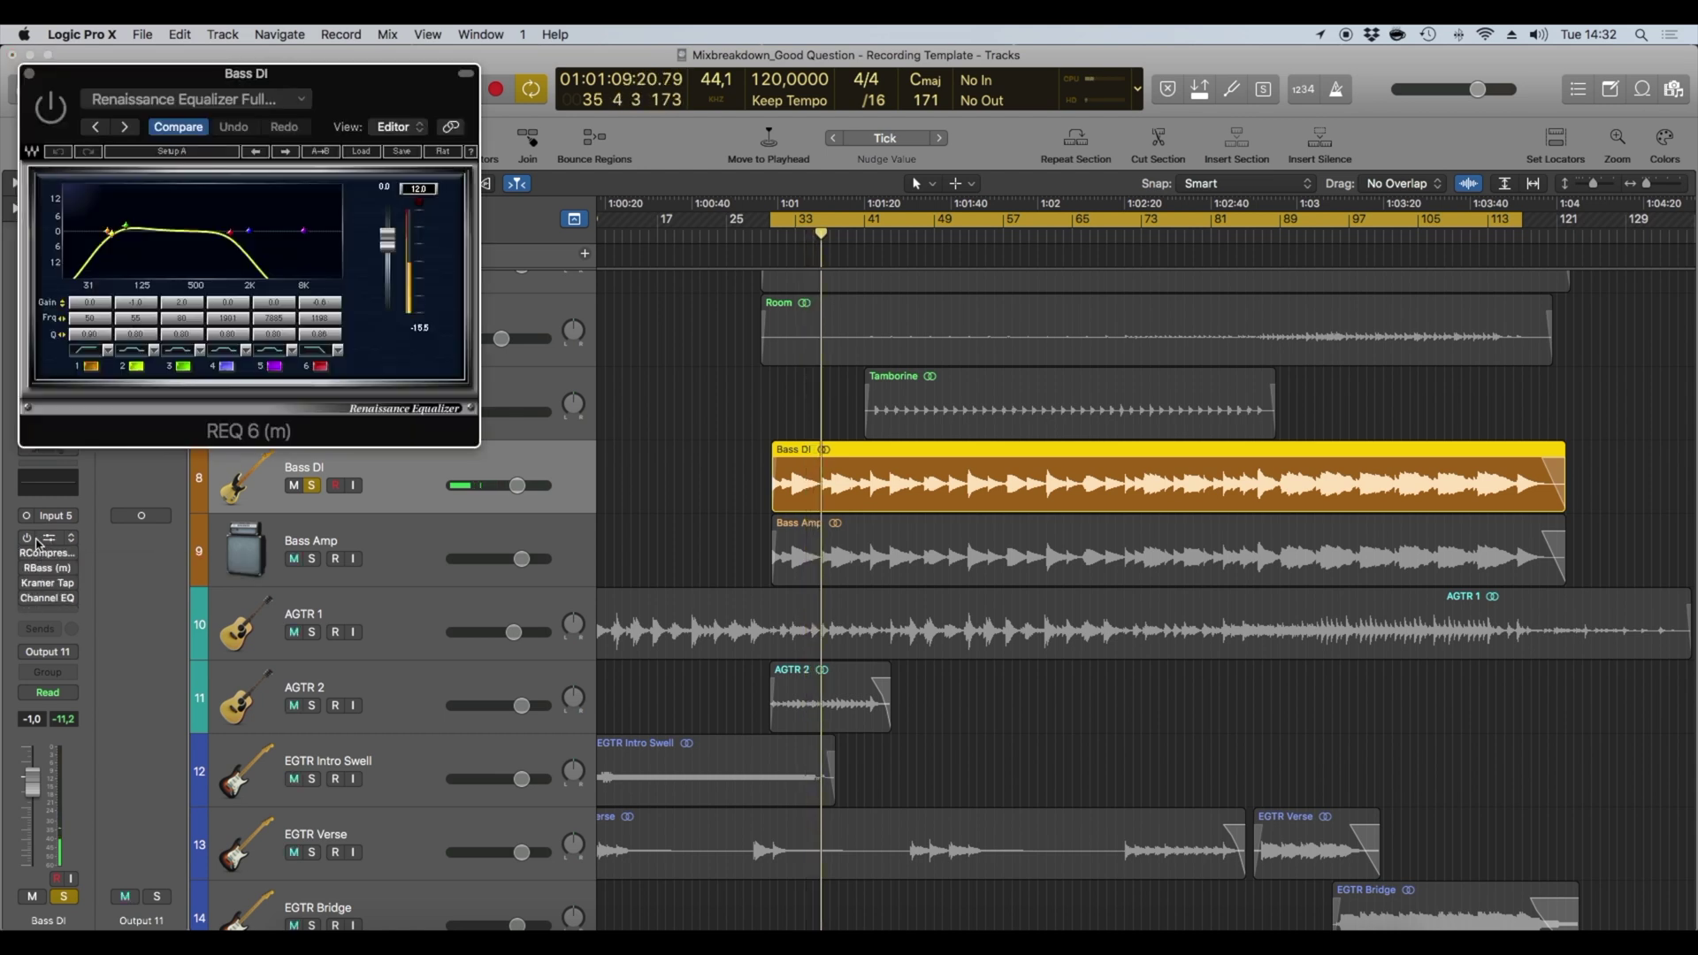
pyautogui.moveTo(216, 84); pyautogui.dragTo(473, 372)
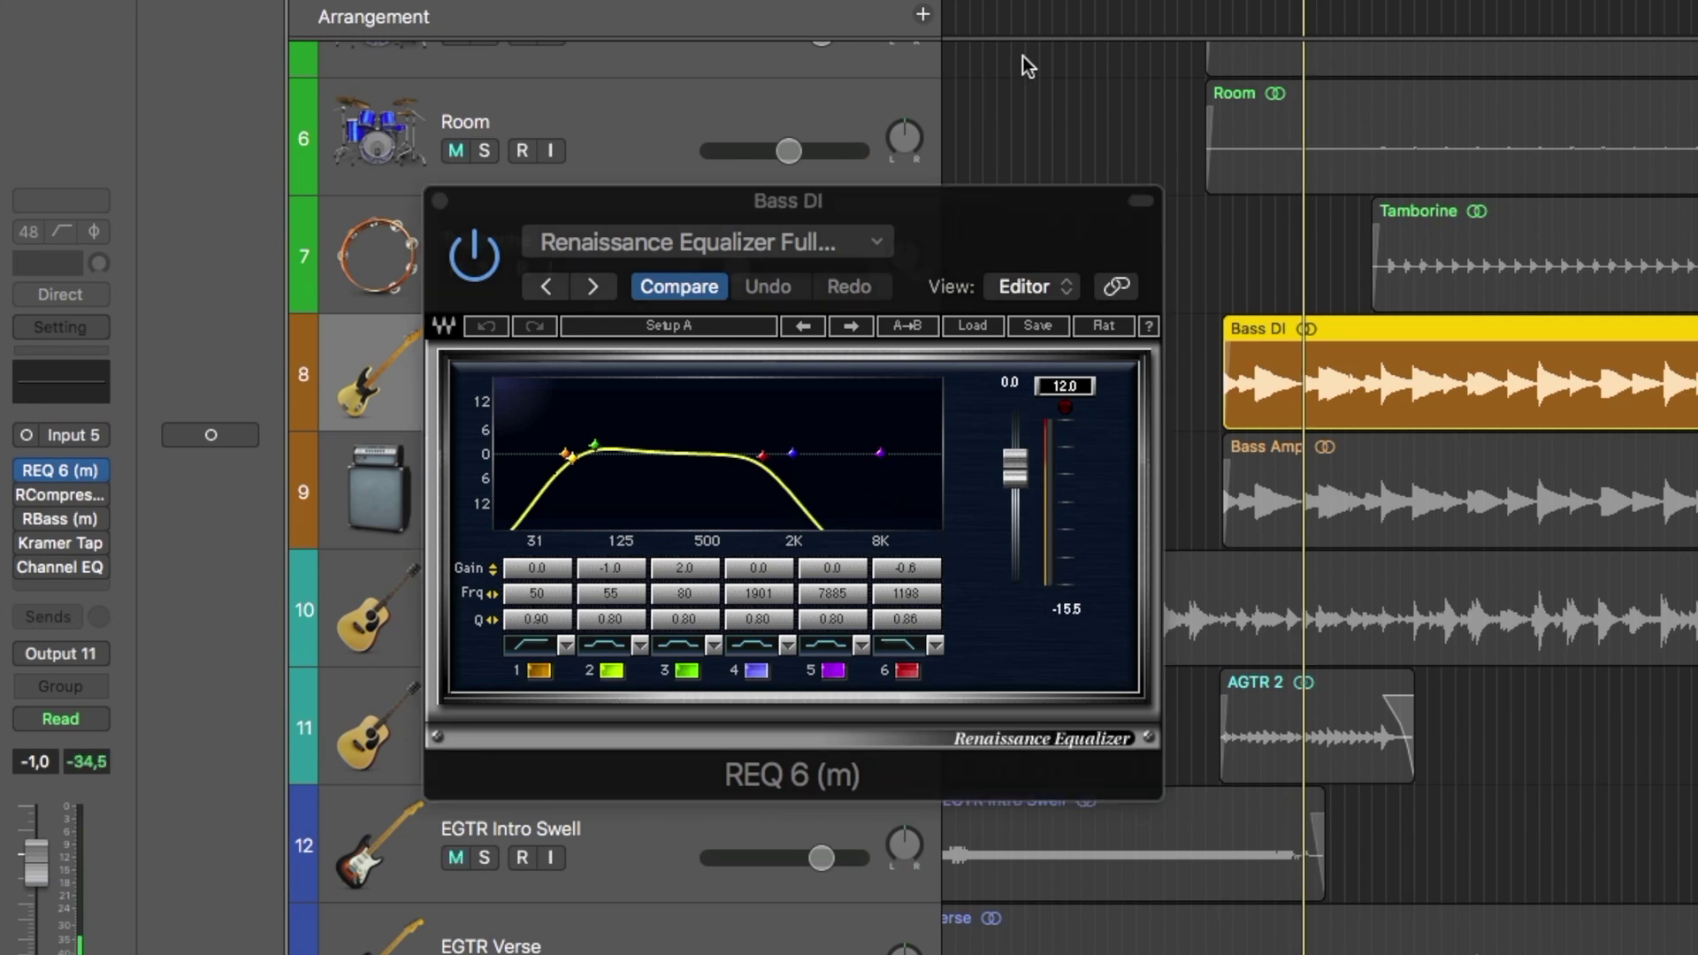
pyautogui.click(492, 267)
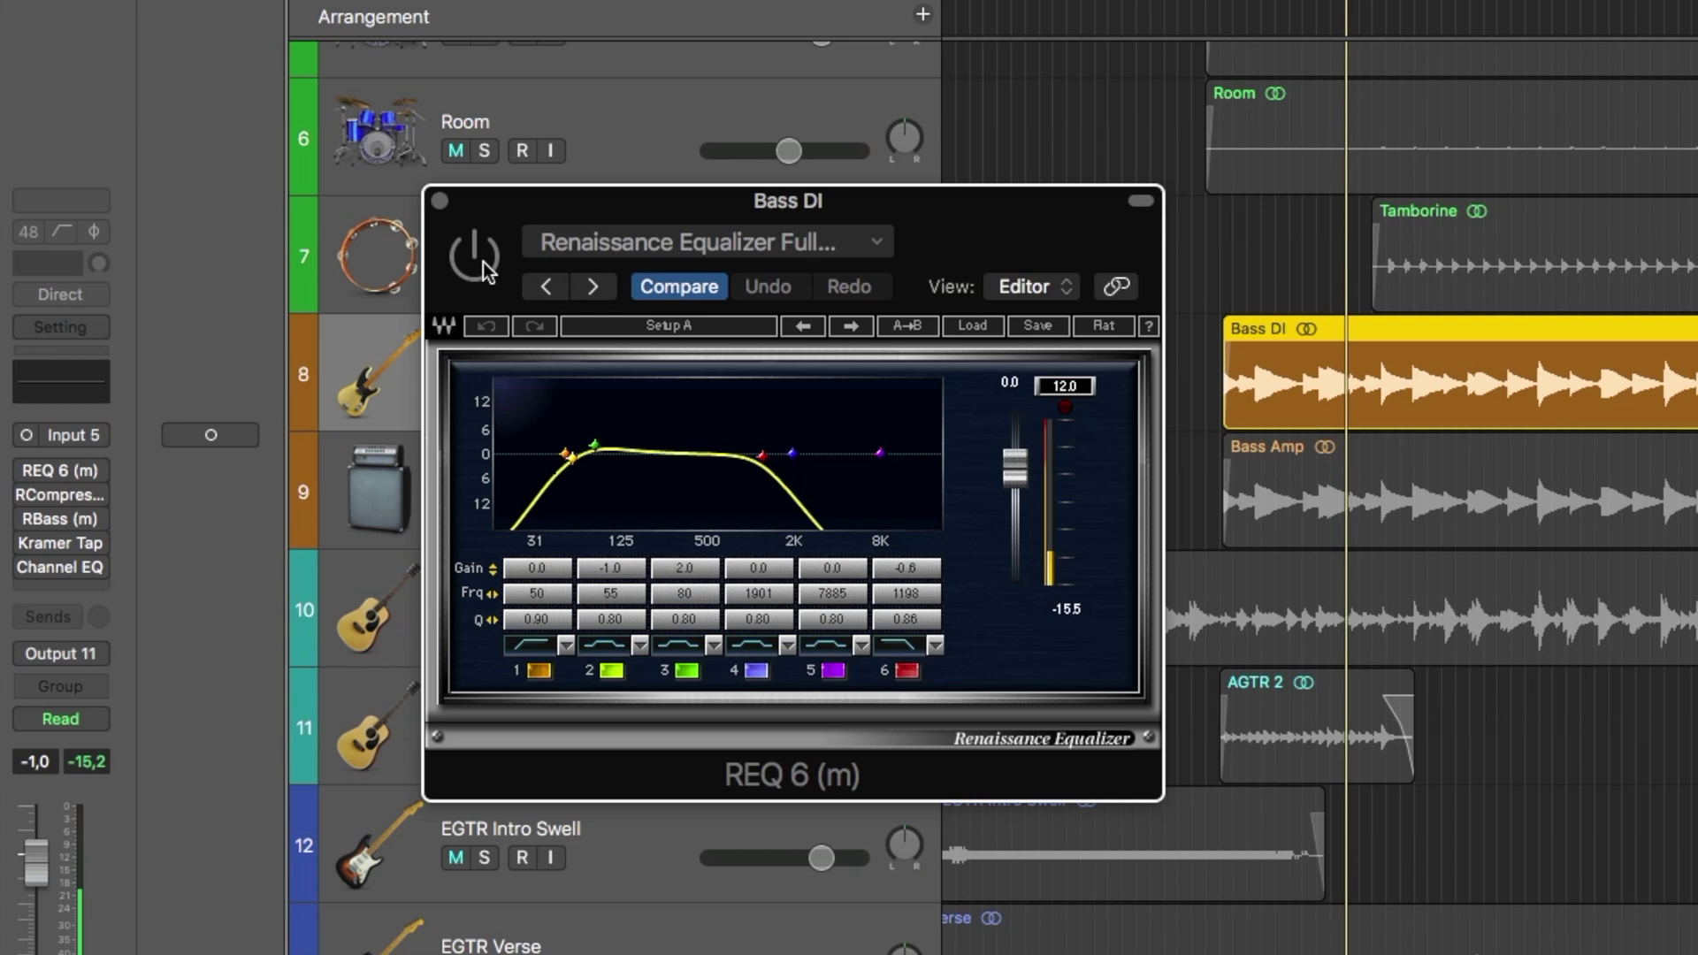
pyautogui.click(483, 262)
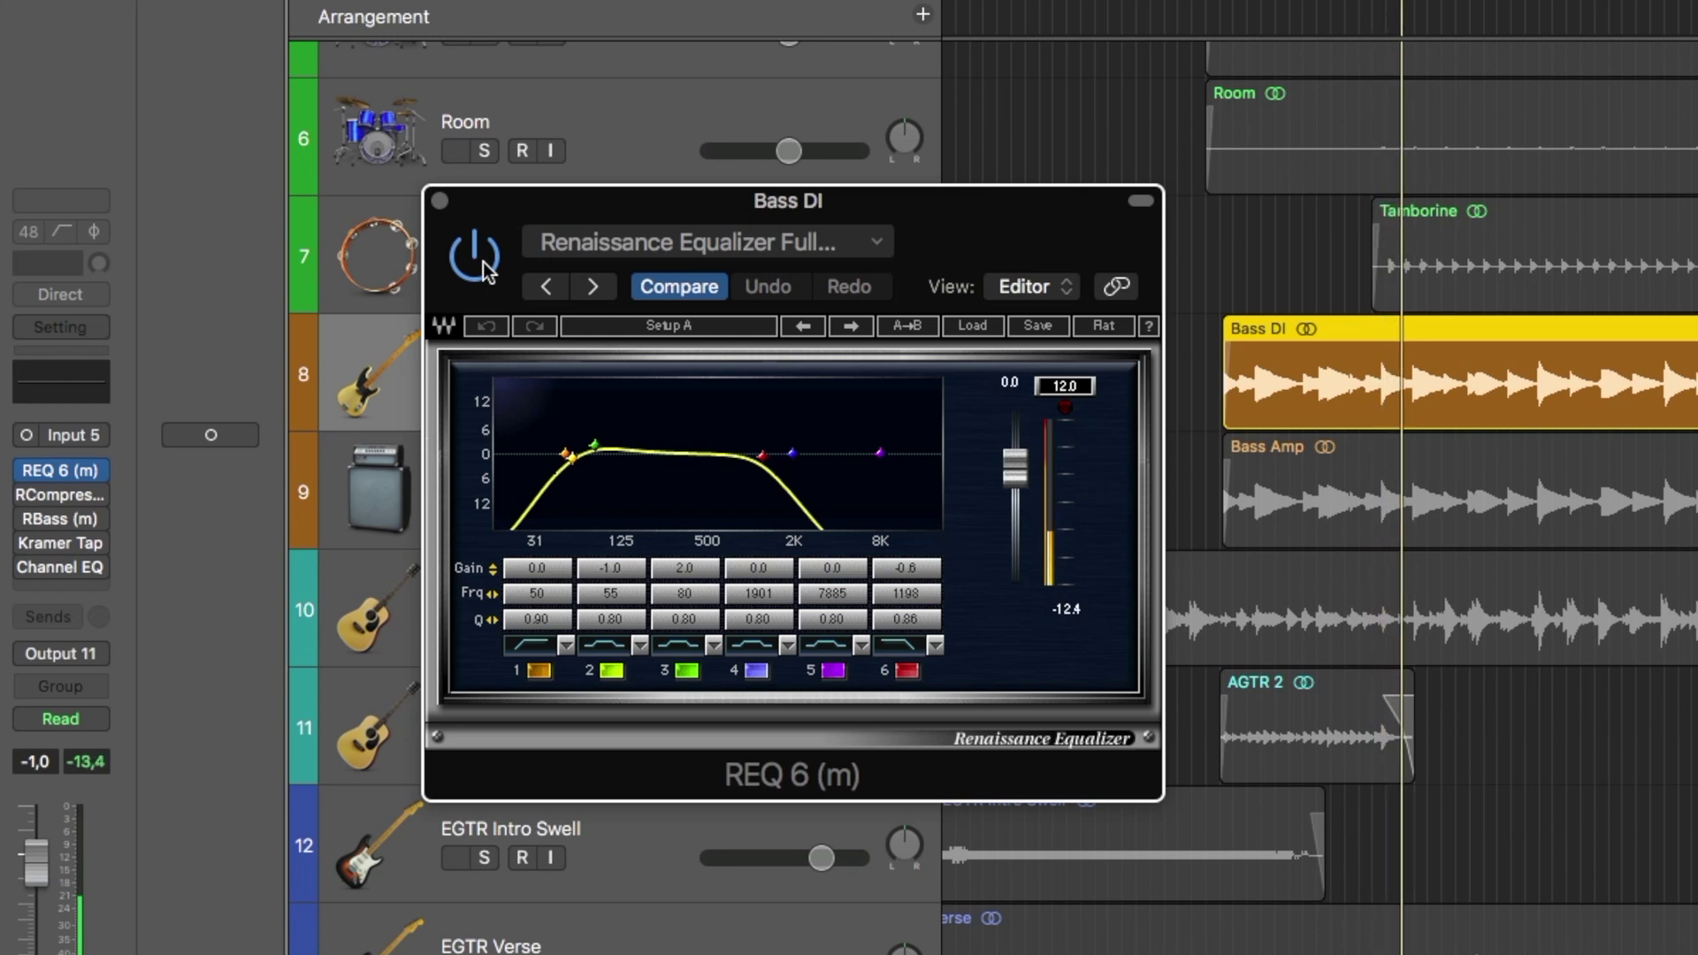
pyautogui.click(440, 202)
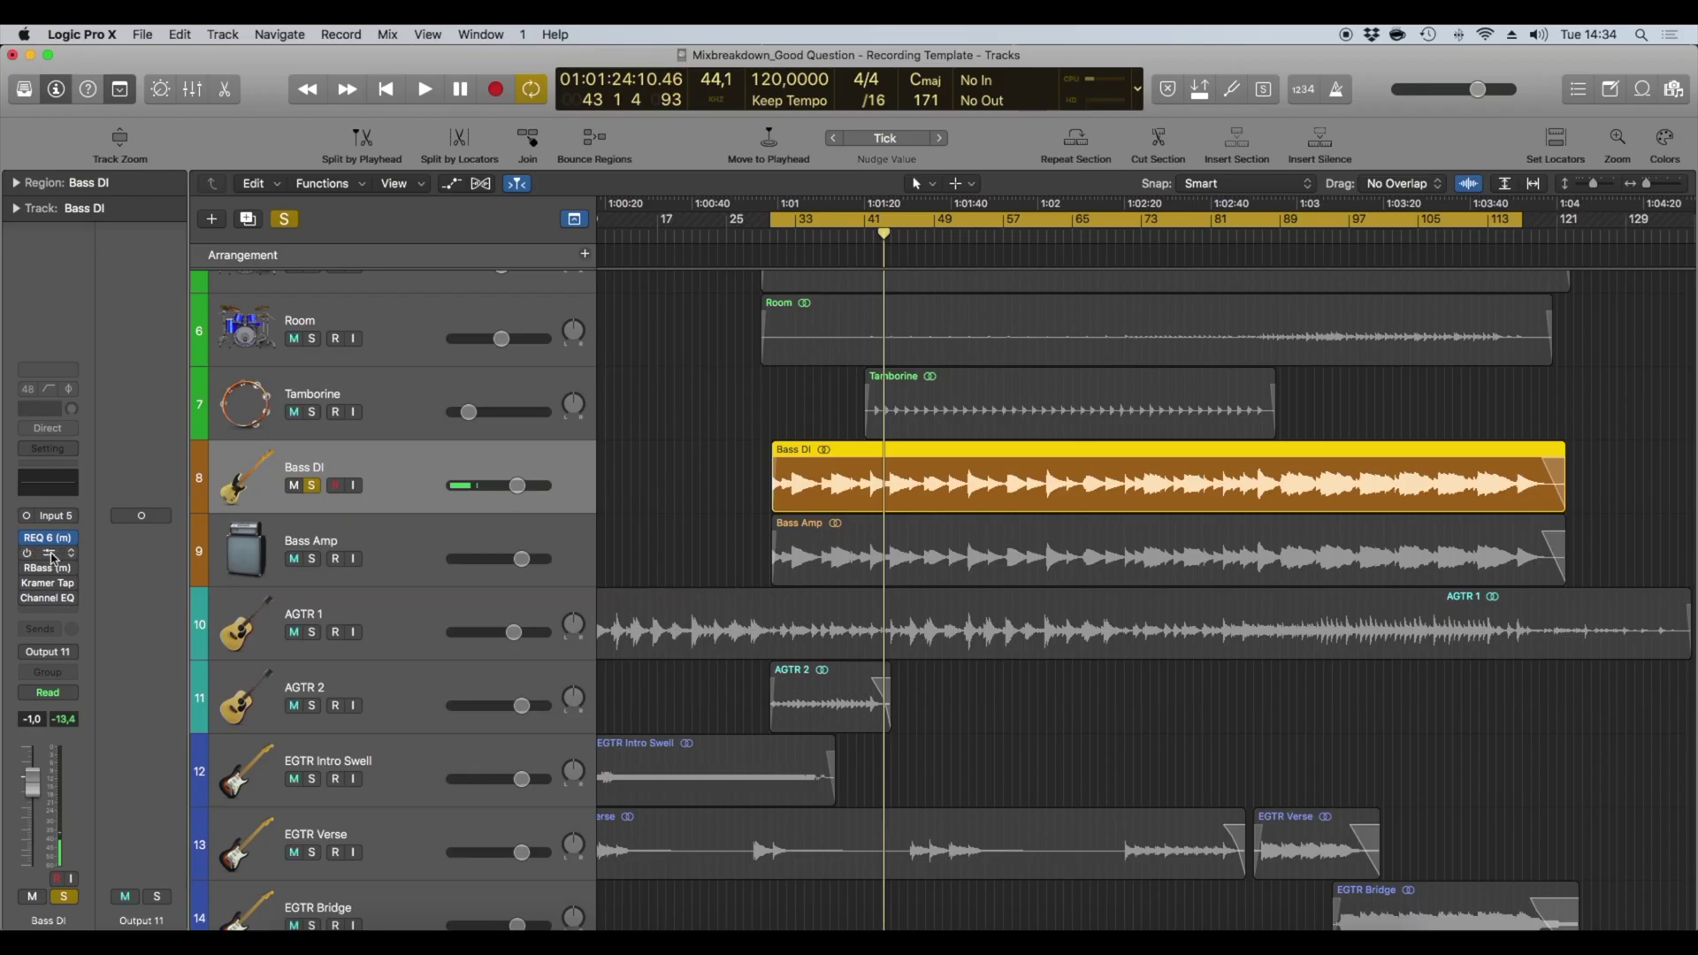
# Switch on the Renaissance Compressor on Bass DI during playback to hear its effect, and close its window.
pyautogui.click(51, 554)
pyautogui.moveTo(107, 83); pyautogui.dragTo(419, 306)
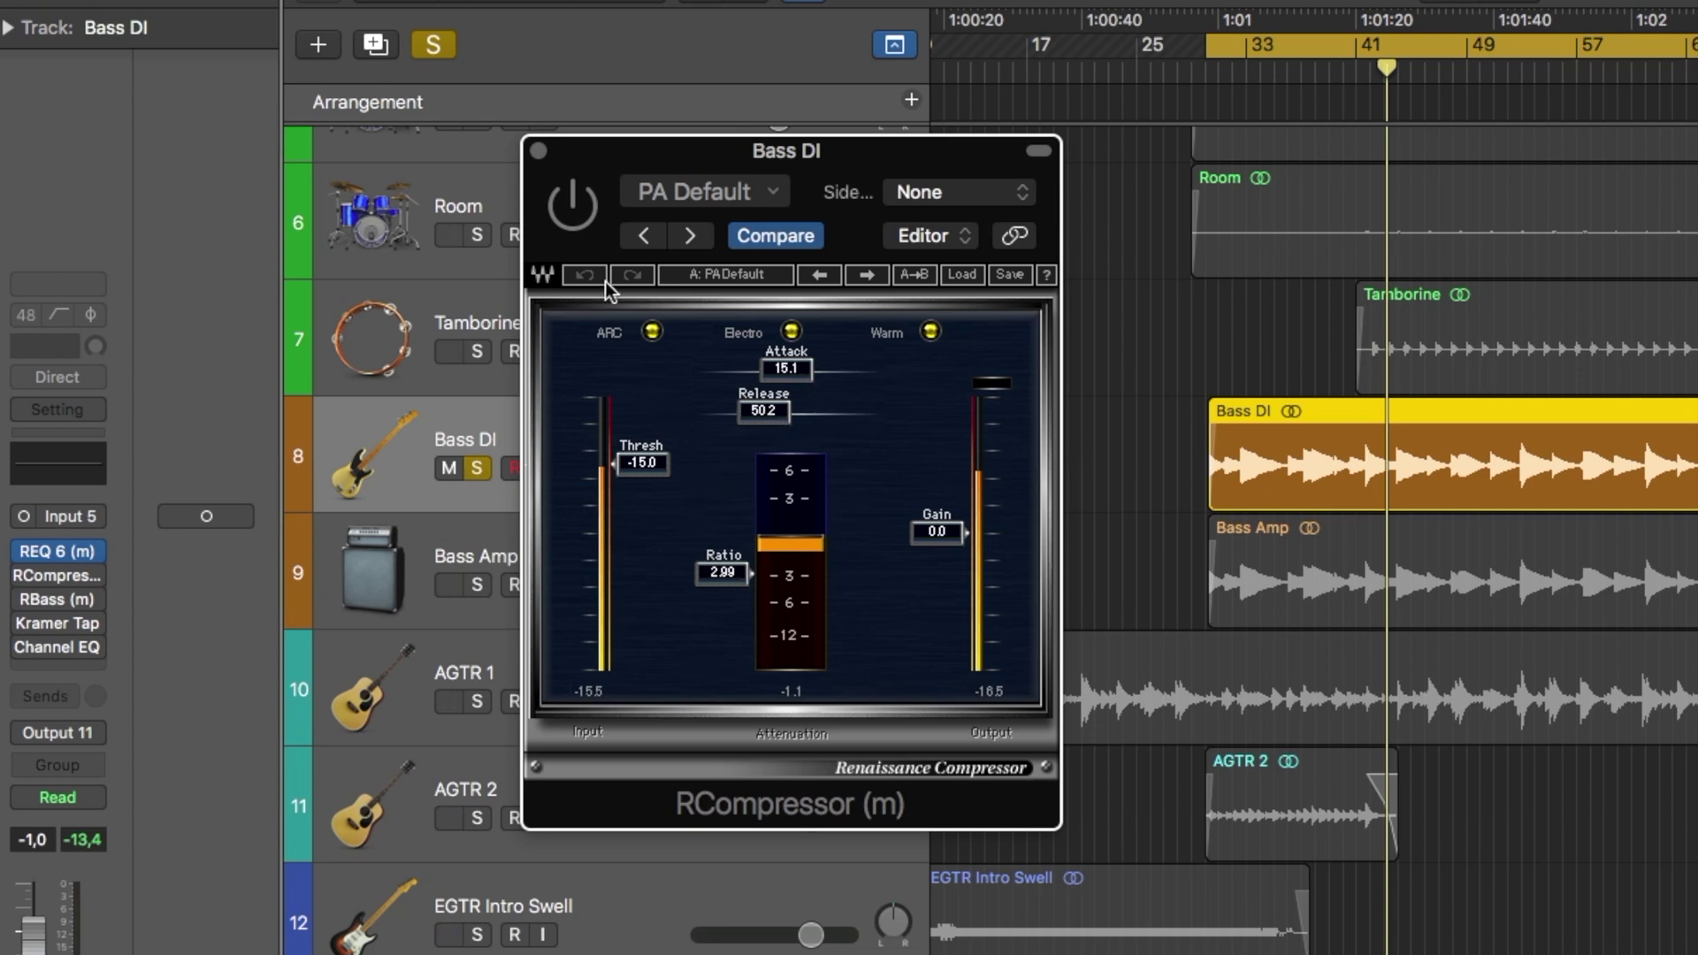
pyautogui.press('space')
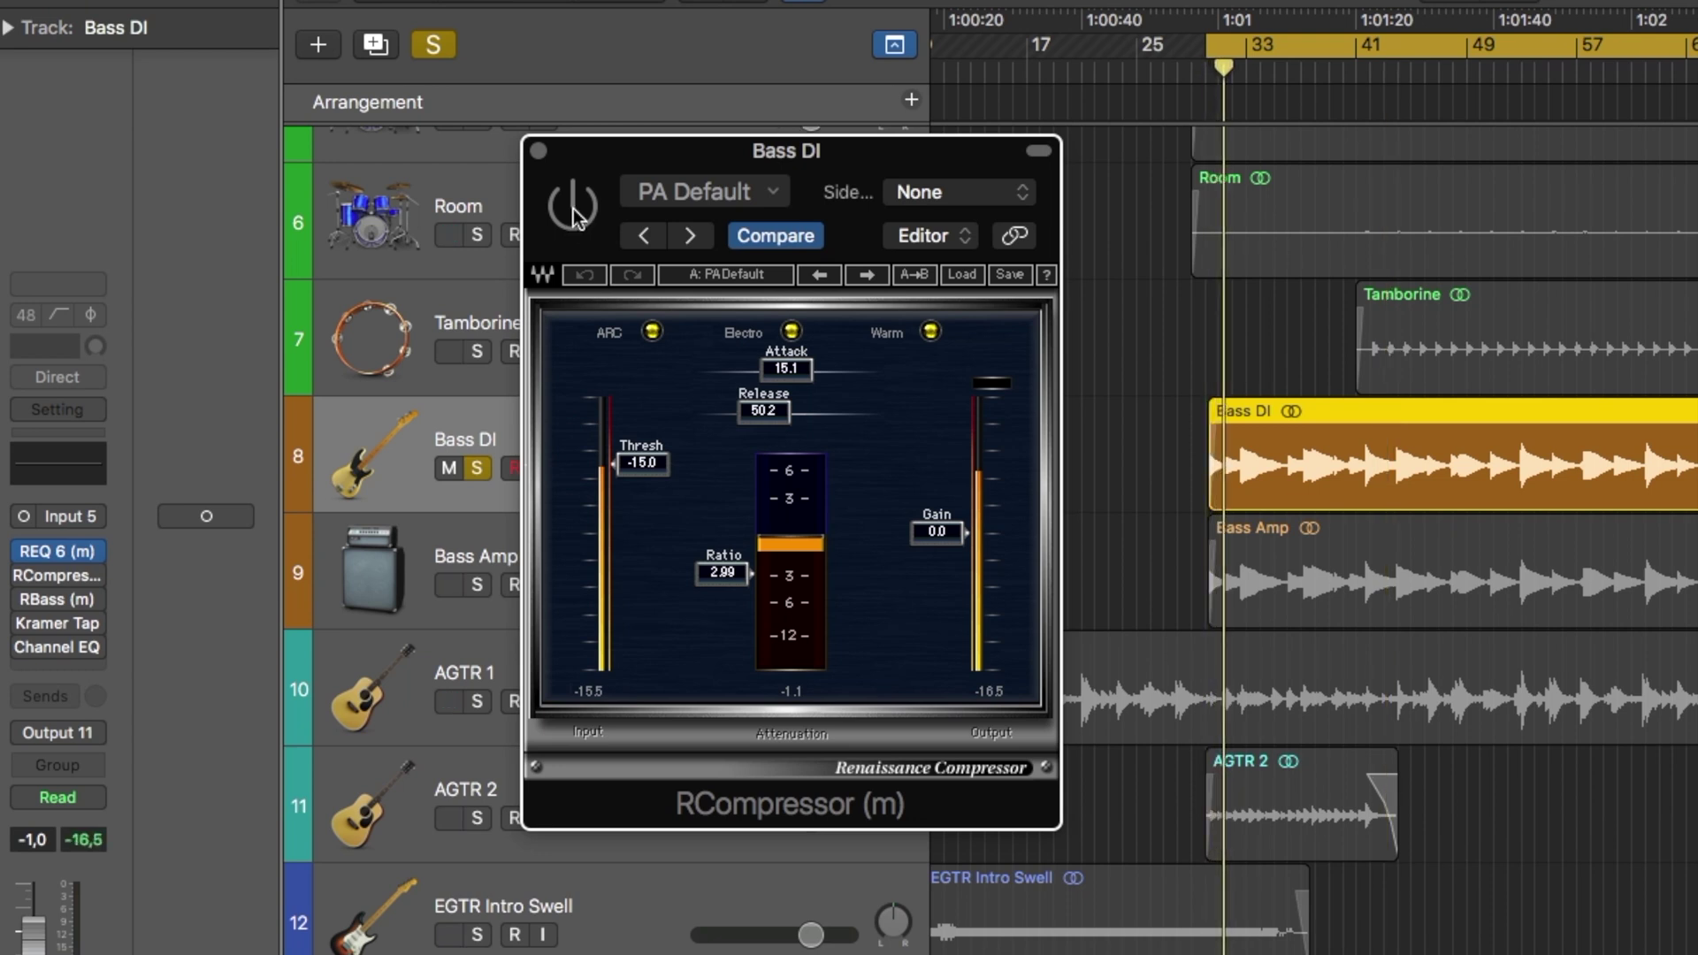
pyautogui.click(574, 215)
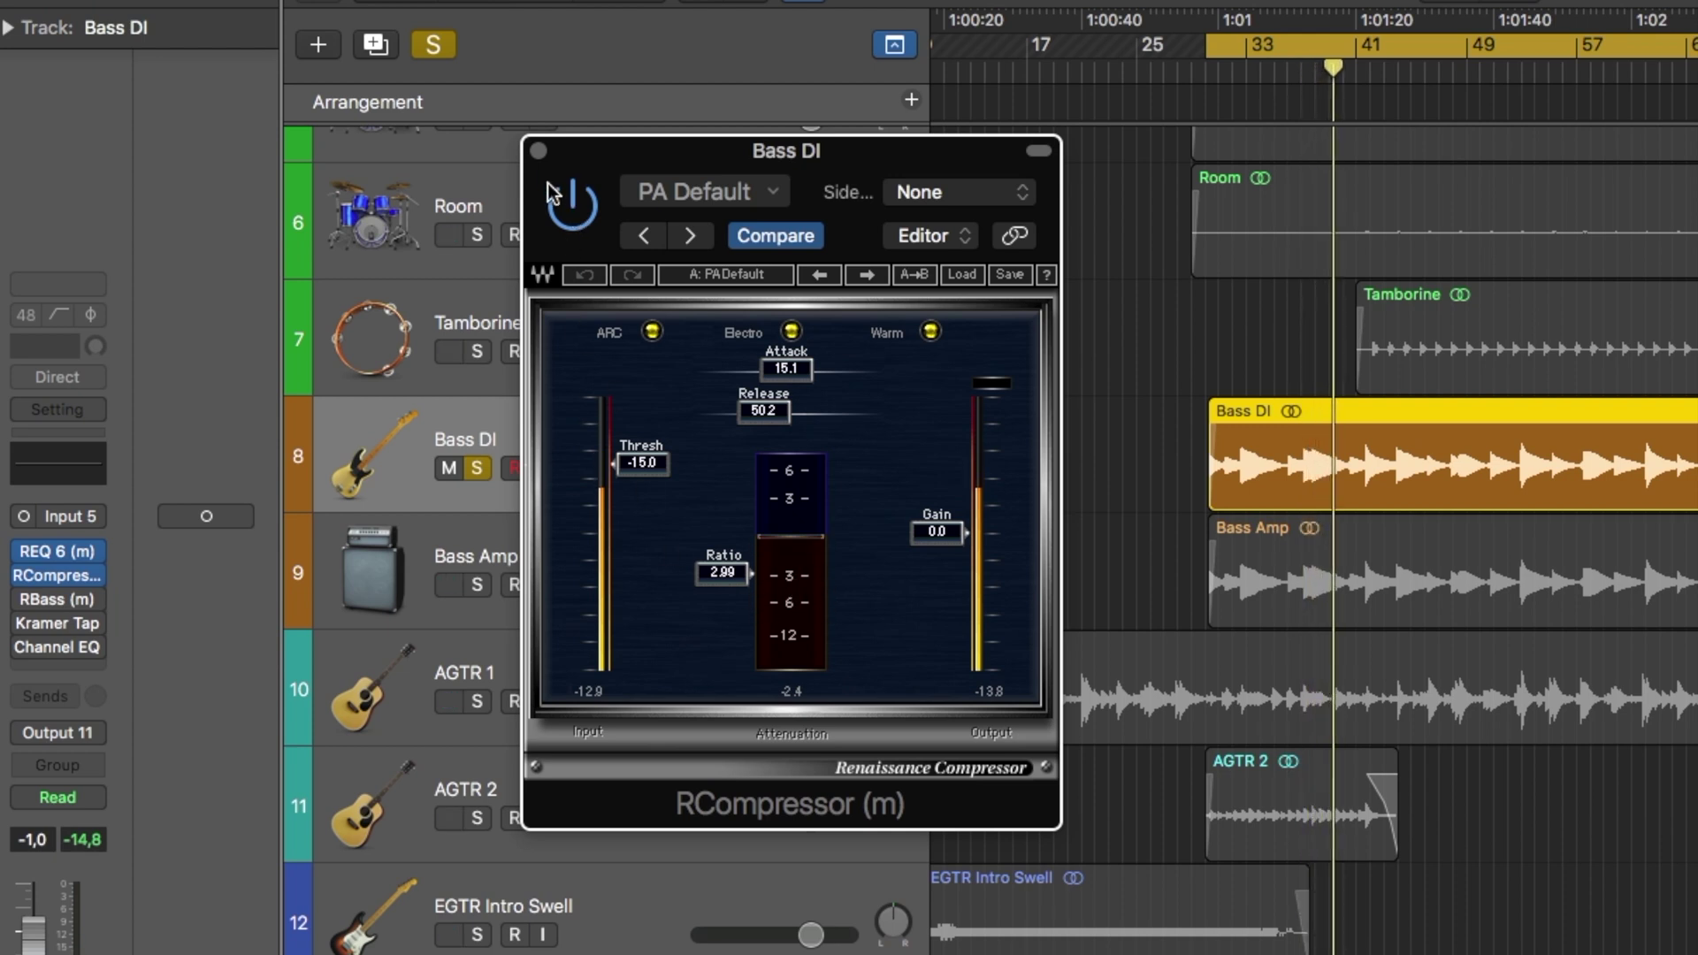
pyautogui.click(538, 151)
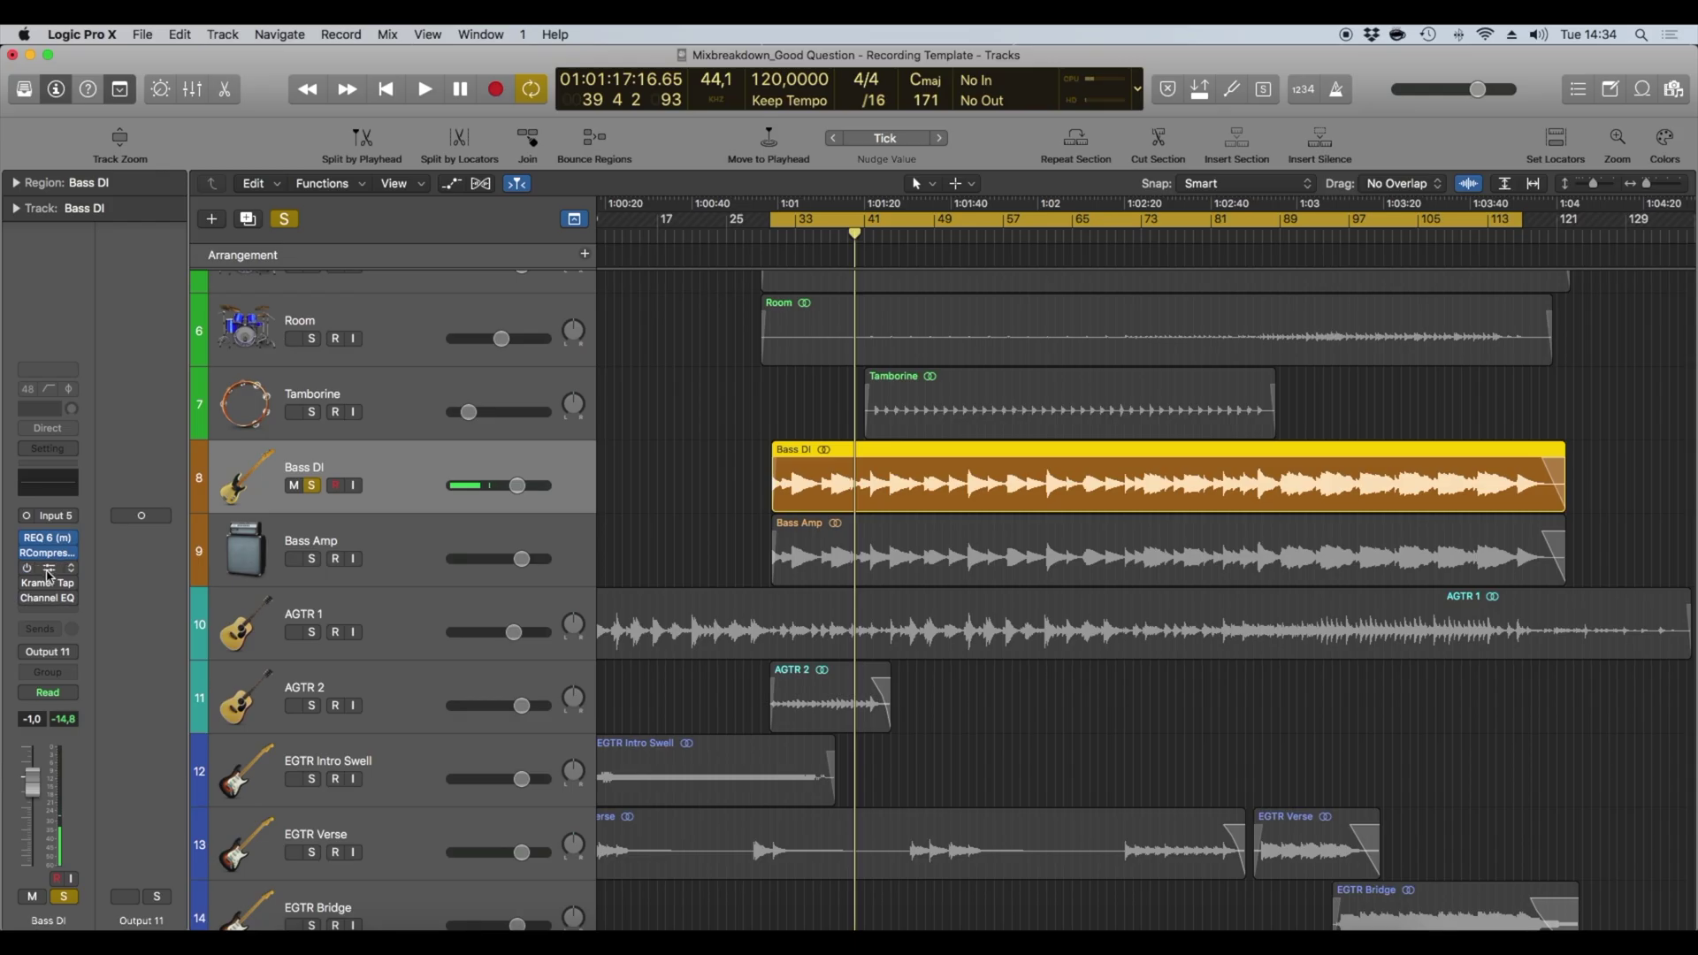
# Open RBass on Bass DI, move the playhead back to around bar 36, and switch the plug-in on.
pyautogui.click(48, 571)
pyautogui.moveTo(172, 88); pyautogui.dragTo(487, 259)
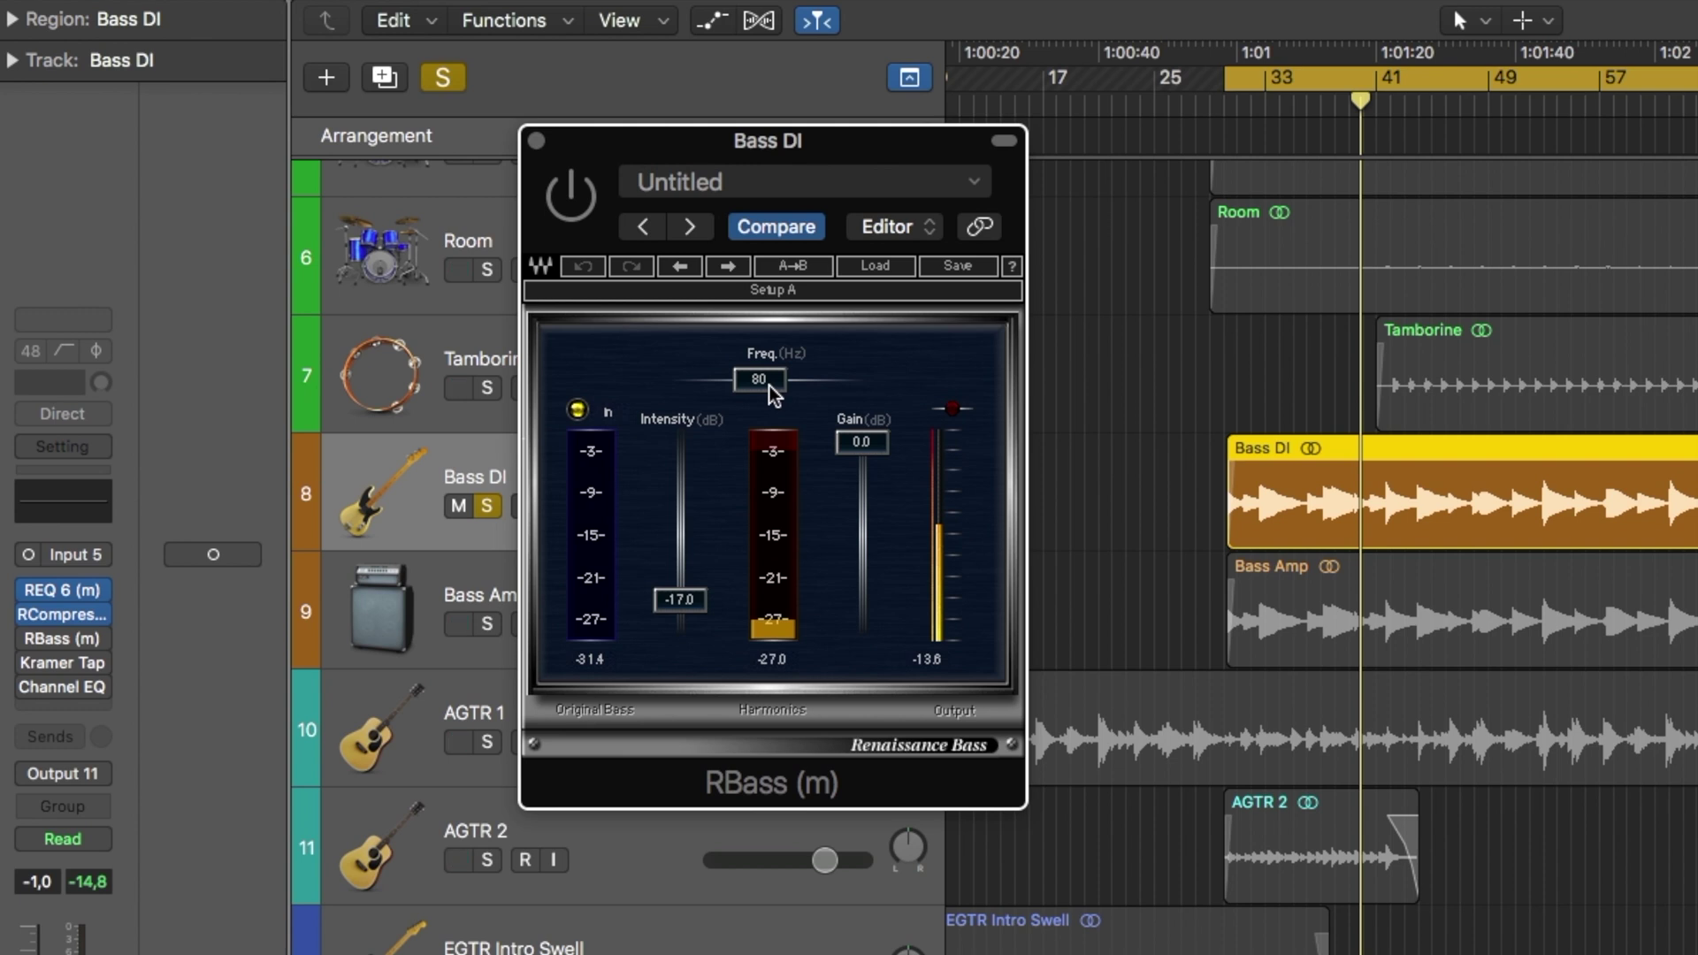
pyautogui.click(1311, 116)
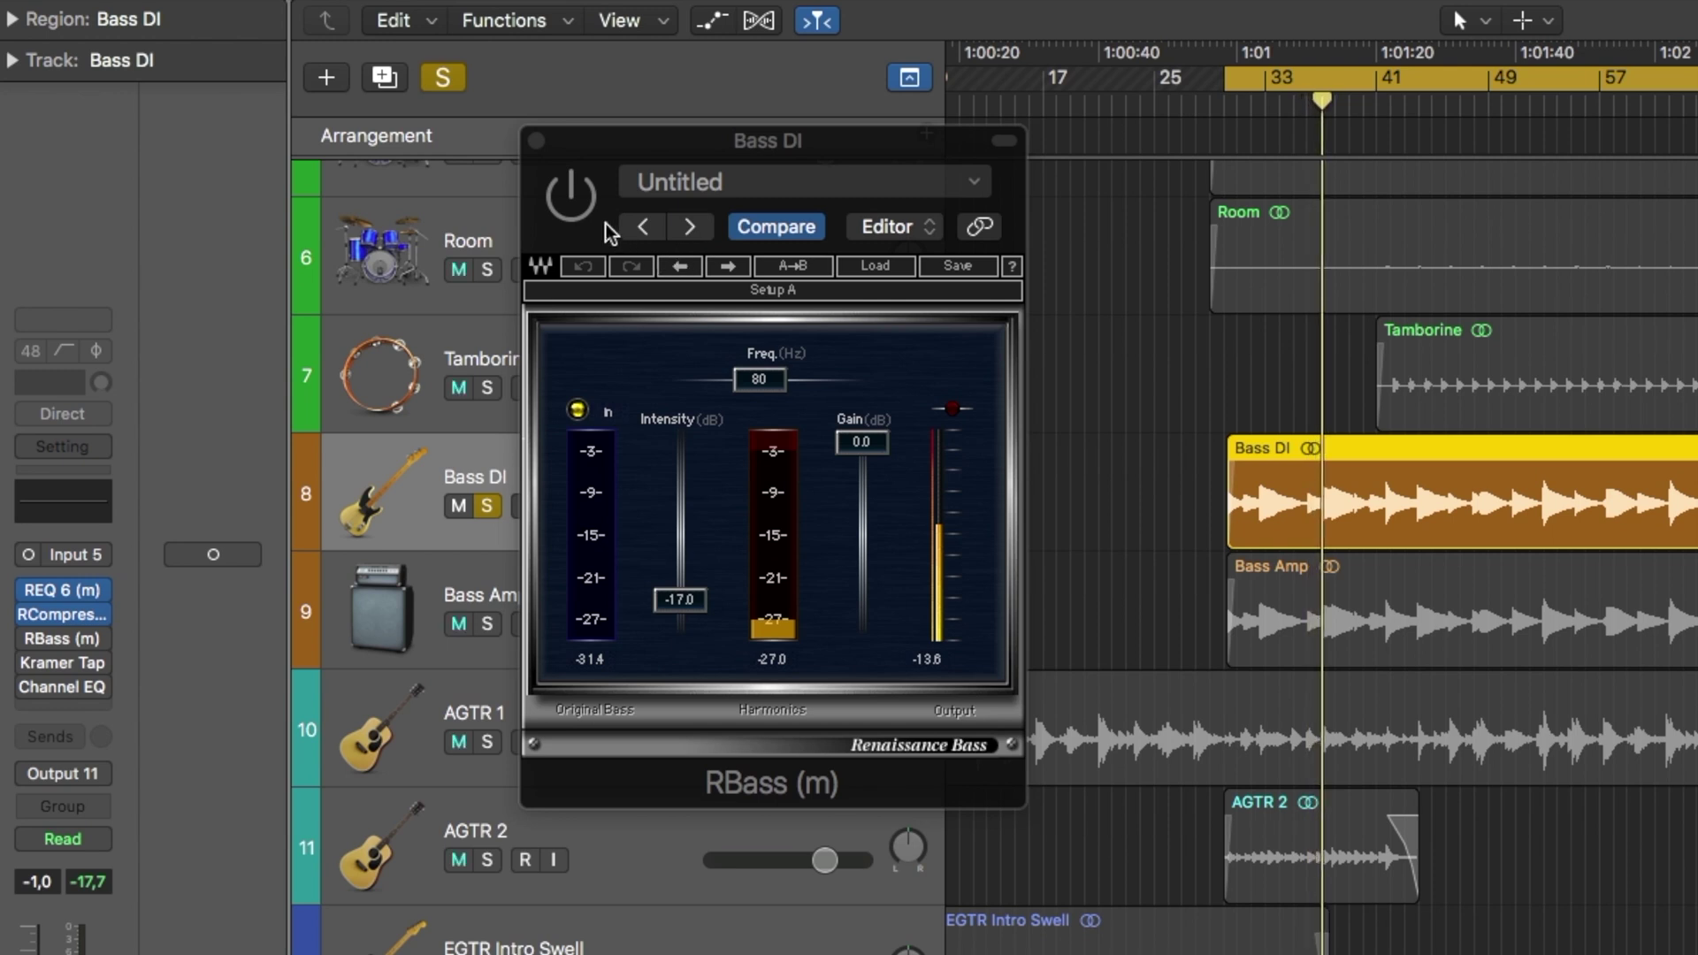
pyautogui.click(575, 204)
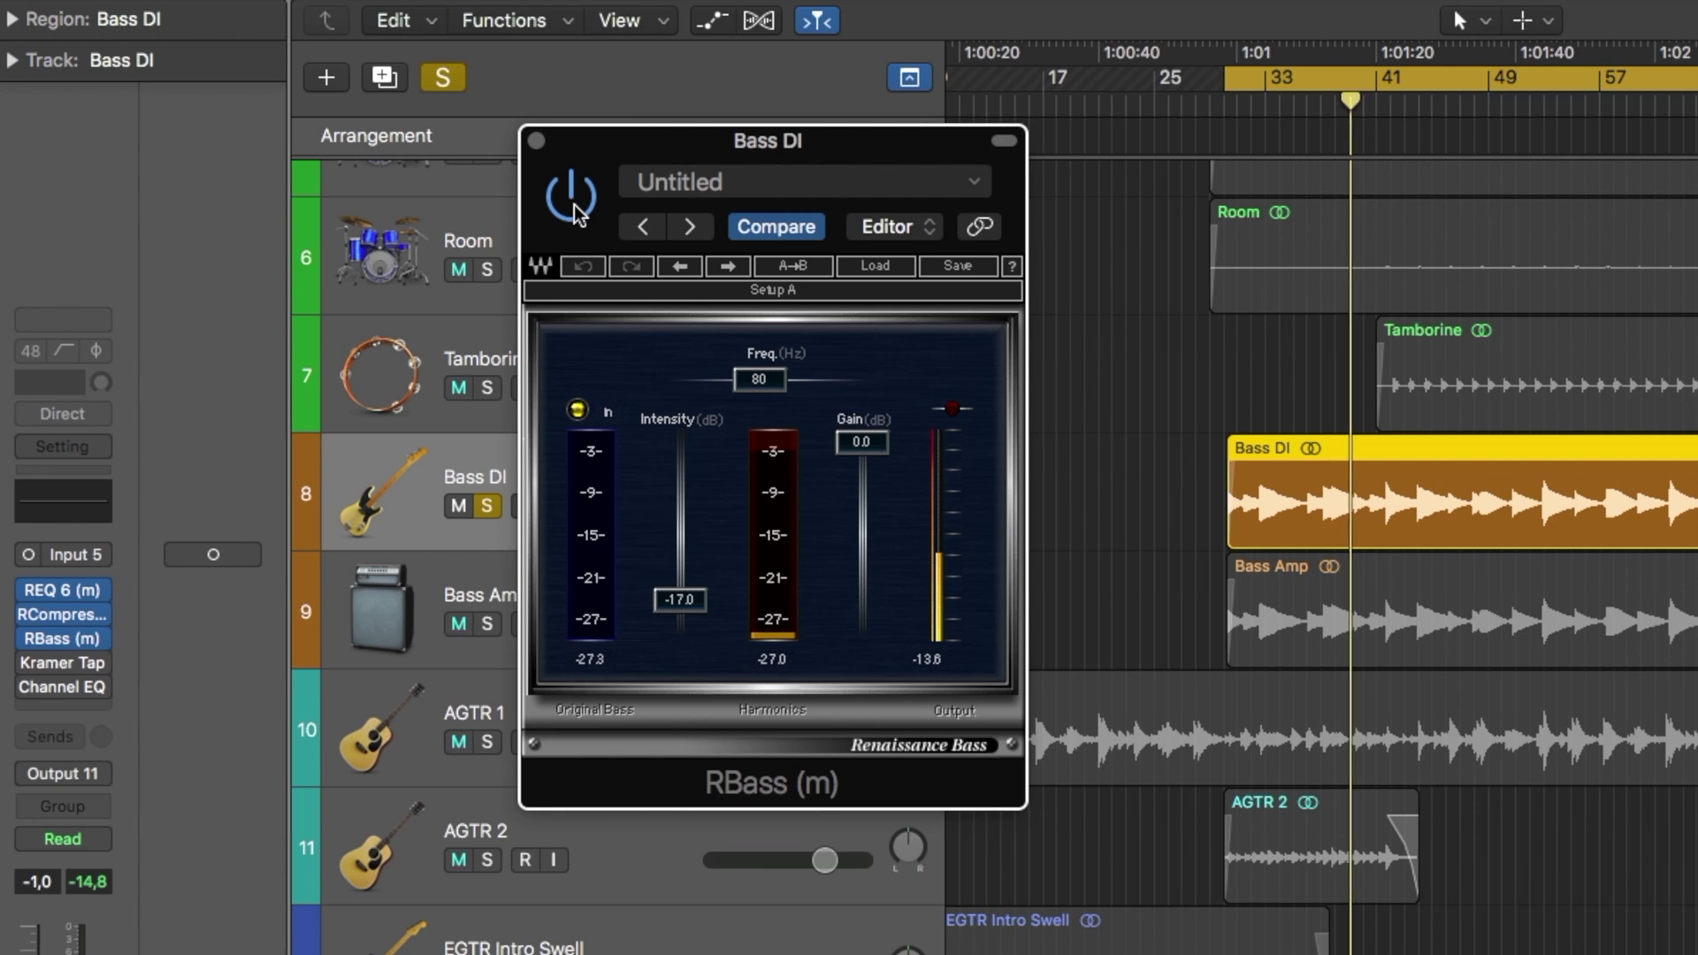
# Try a much higher RBass intensity on Bass DI, undo that change, and close the plug-in window.
pyautogui.moveTo(679, 600); pyautogui.dragTo(679, 512)
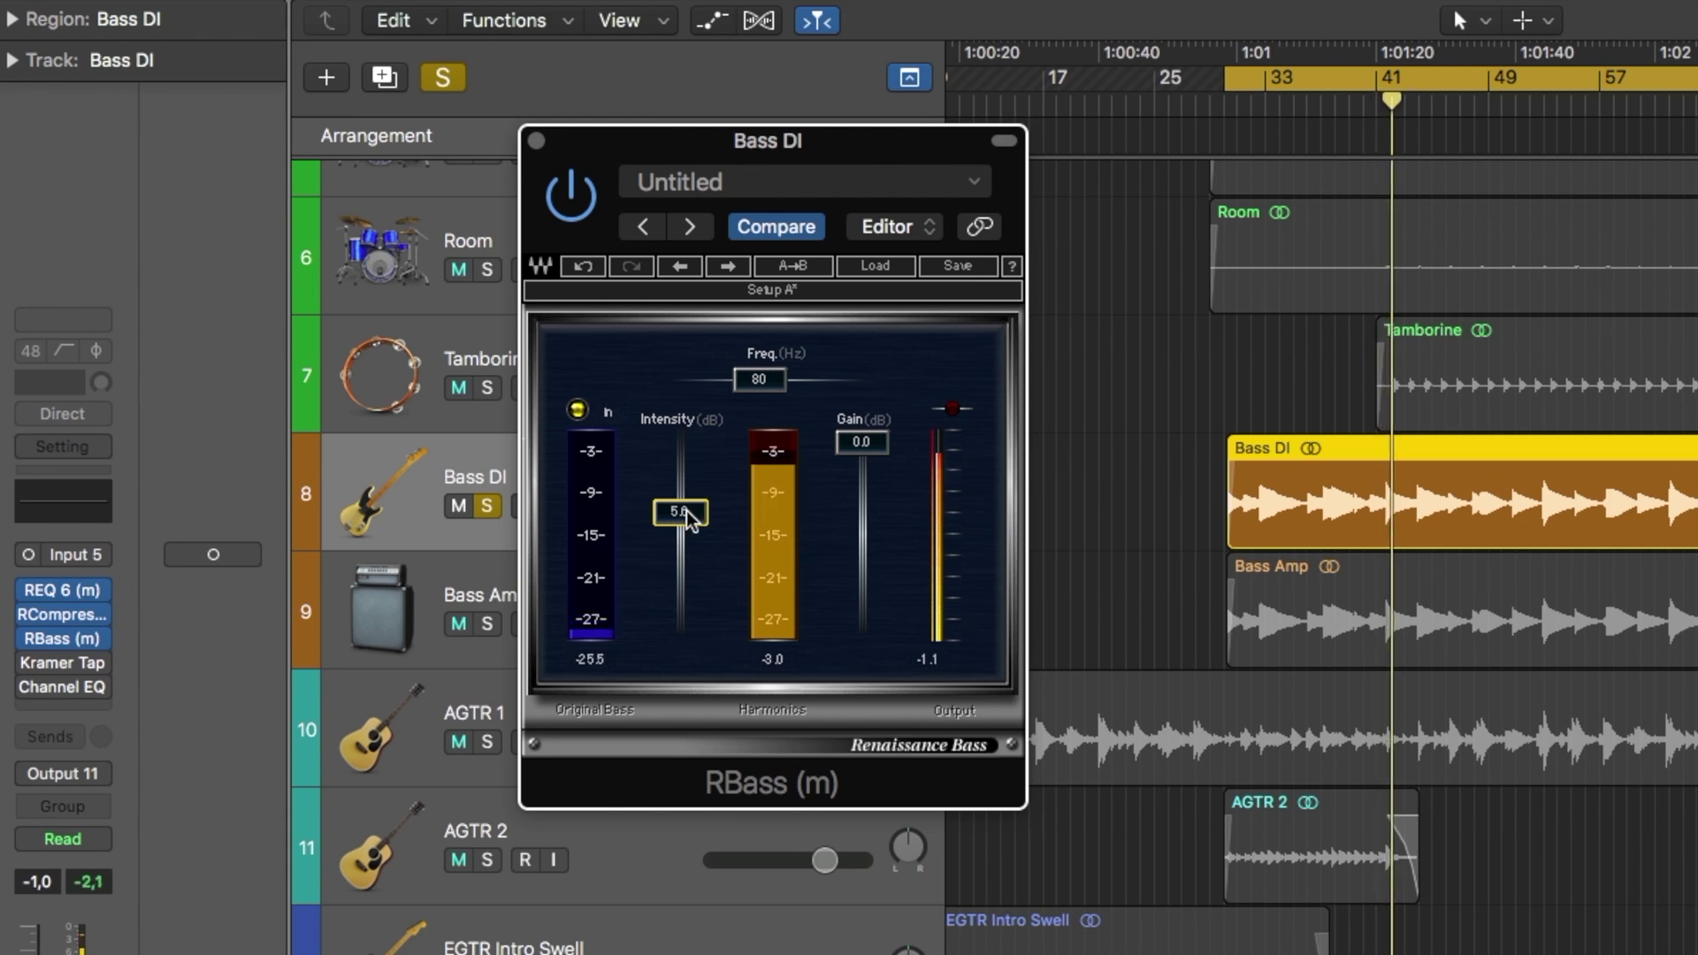
pyautogui.click(594, 269)
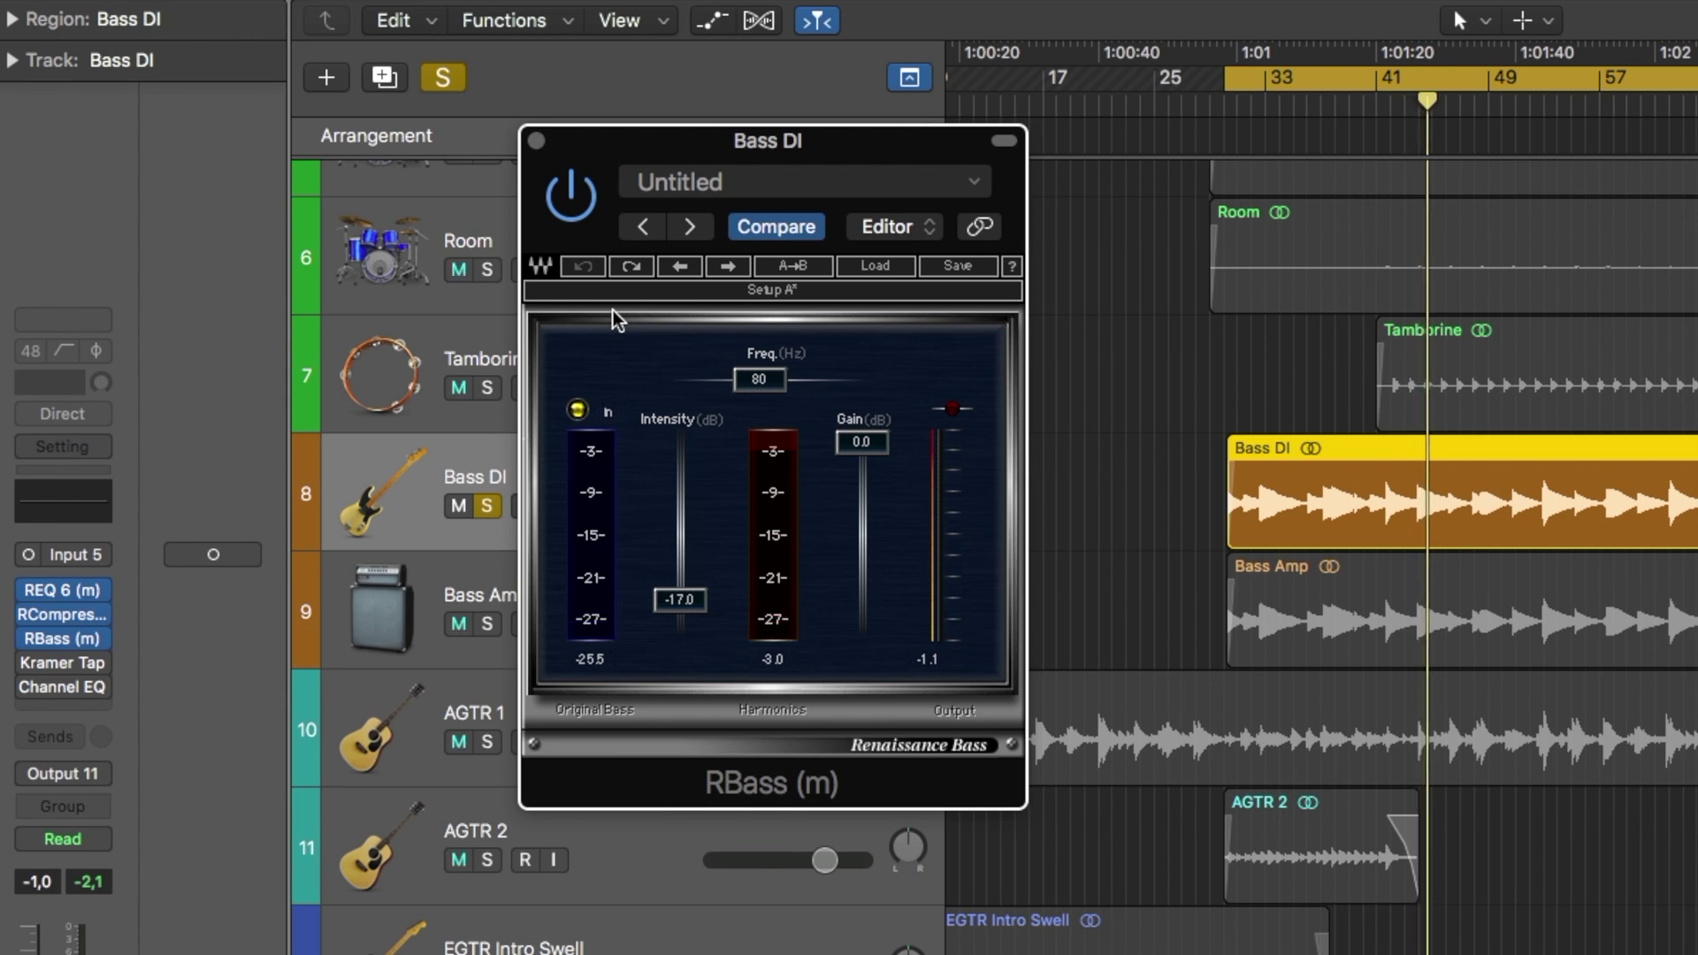
pyautogui.click(537, 143)
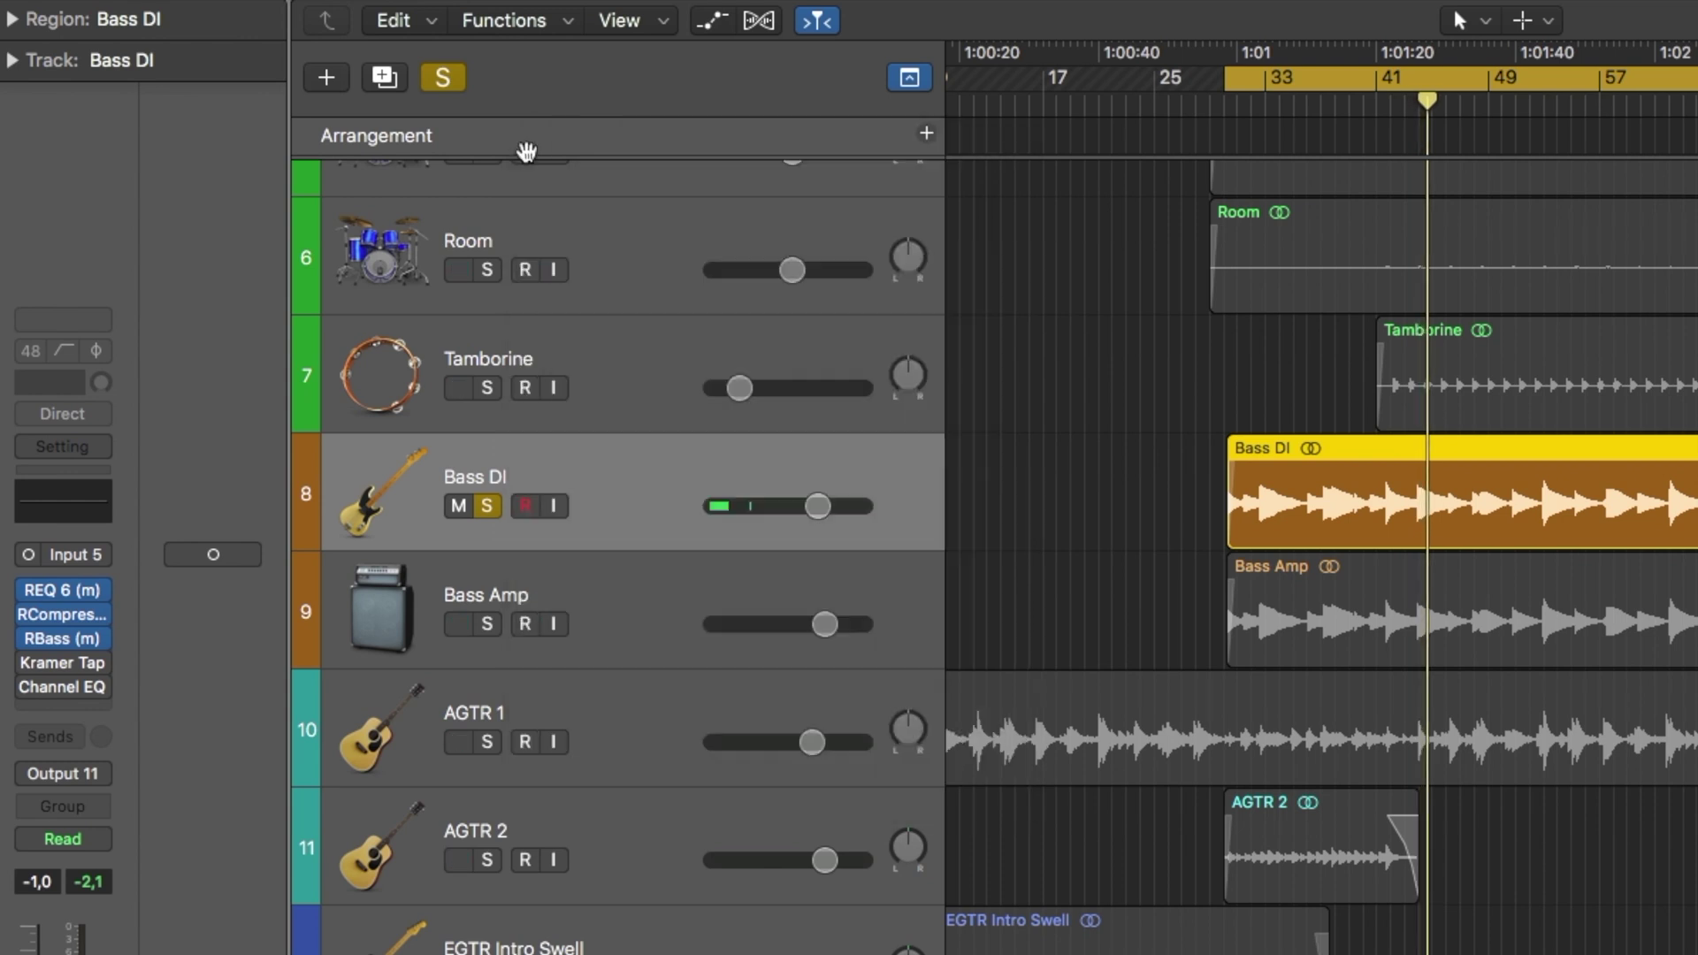
# Switch on Kramer Tape with the Clean Bass DI preset during playback, and briefly view the bypassed Channel EQ on Bass DI.
pyautogui.click(55, 588)
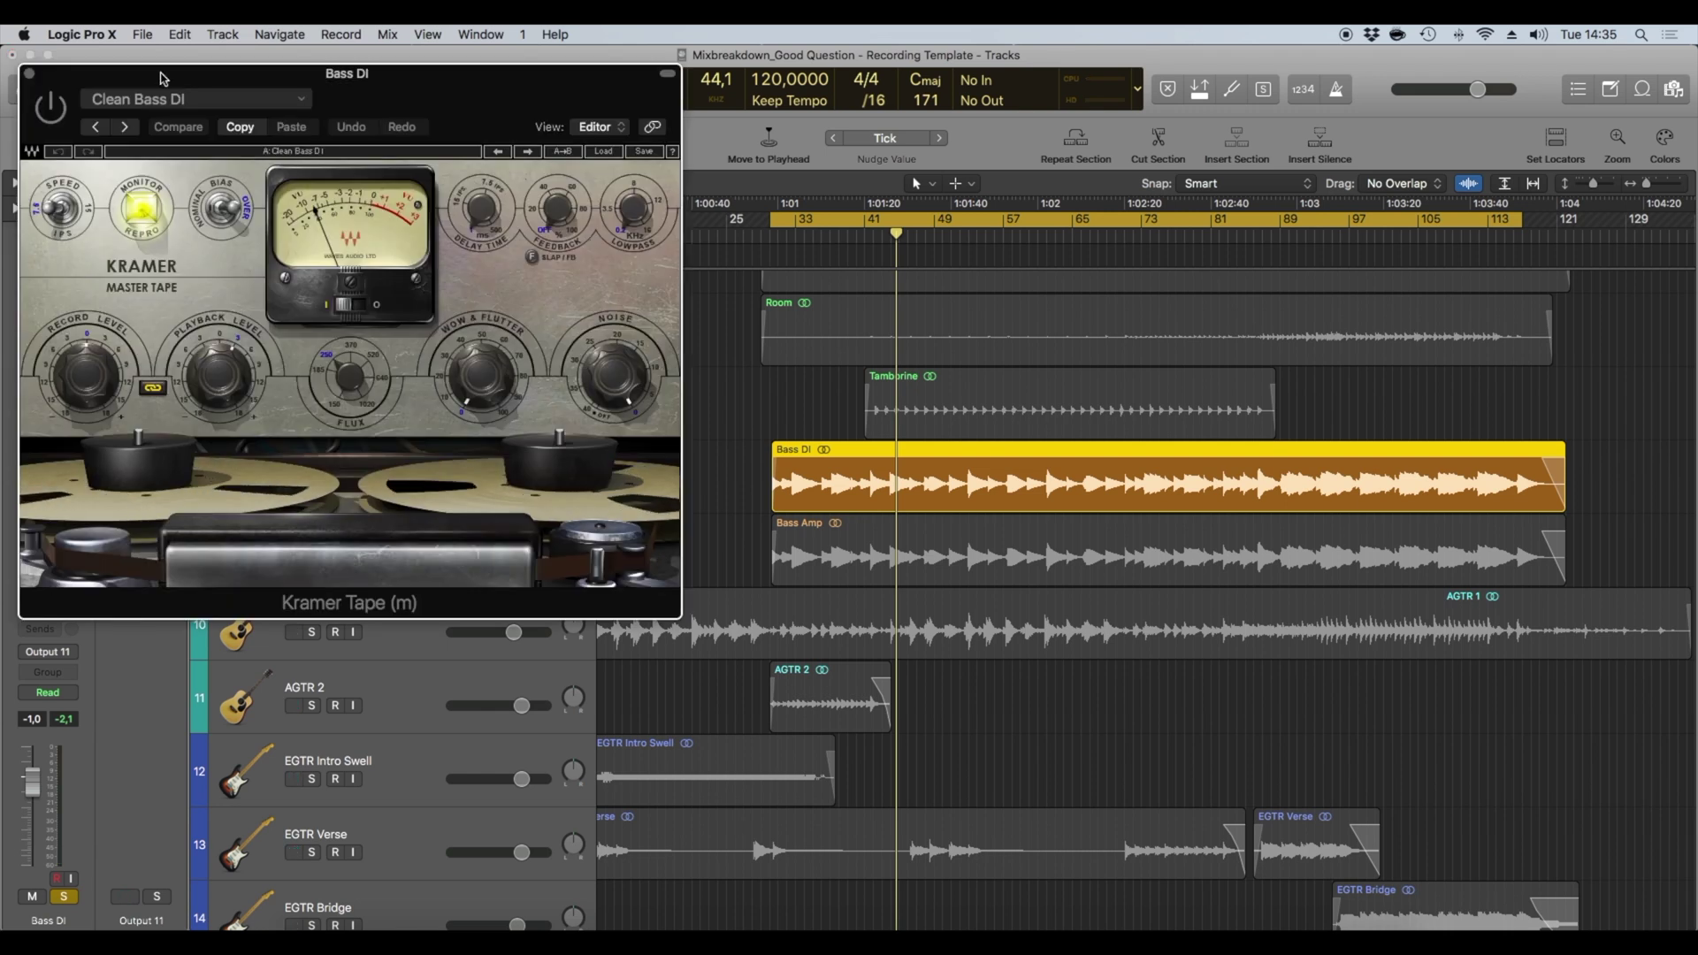
pyautogui.moveTo(162, 49); pyautogui.dragTo(263, 239)
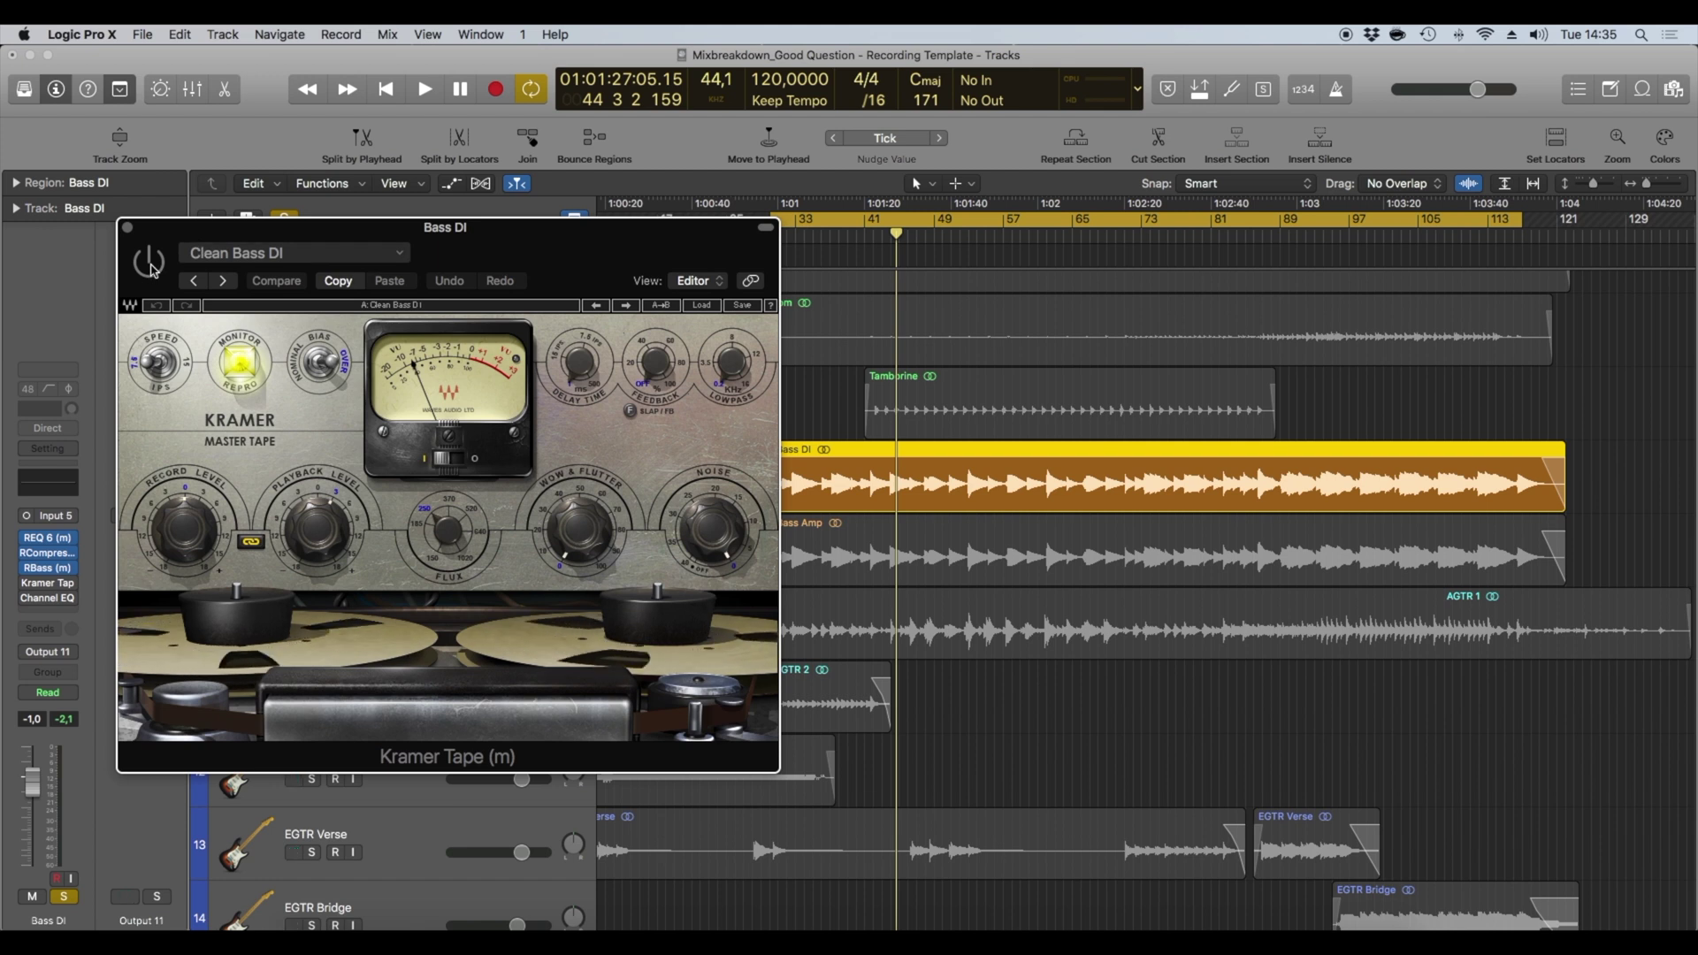
pyautogui.press('space')
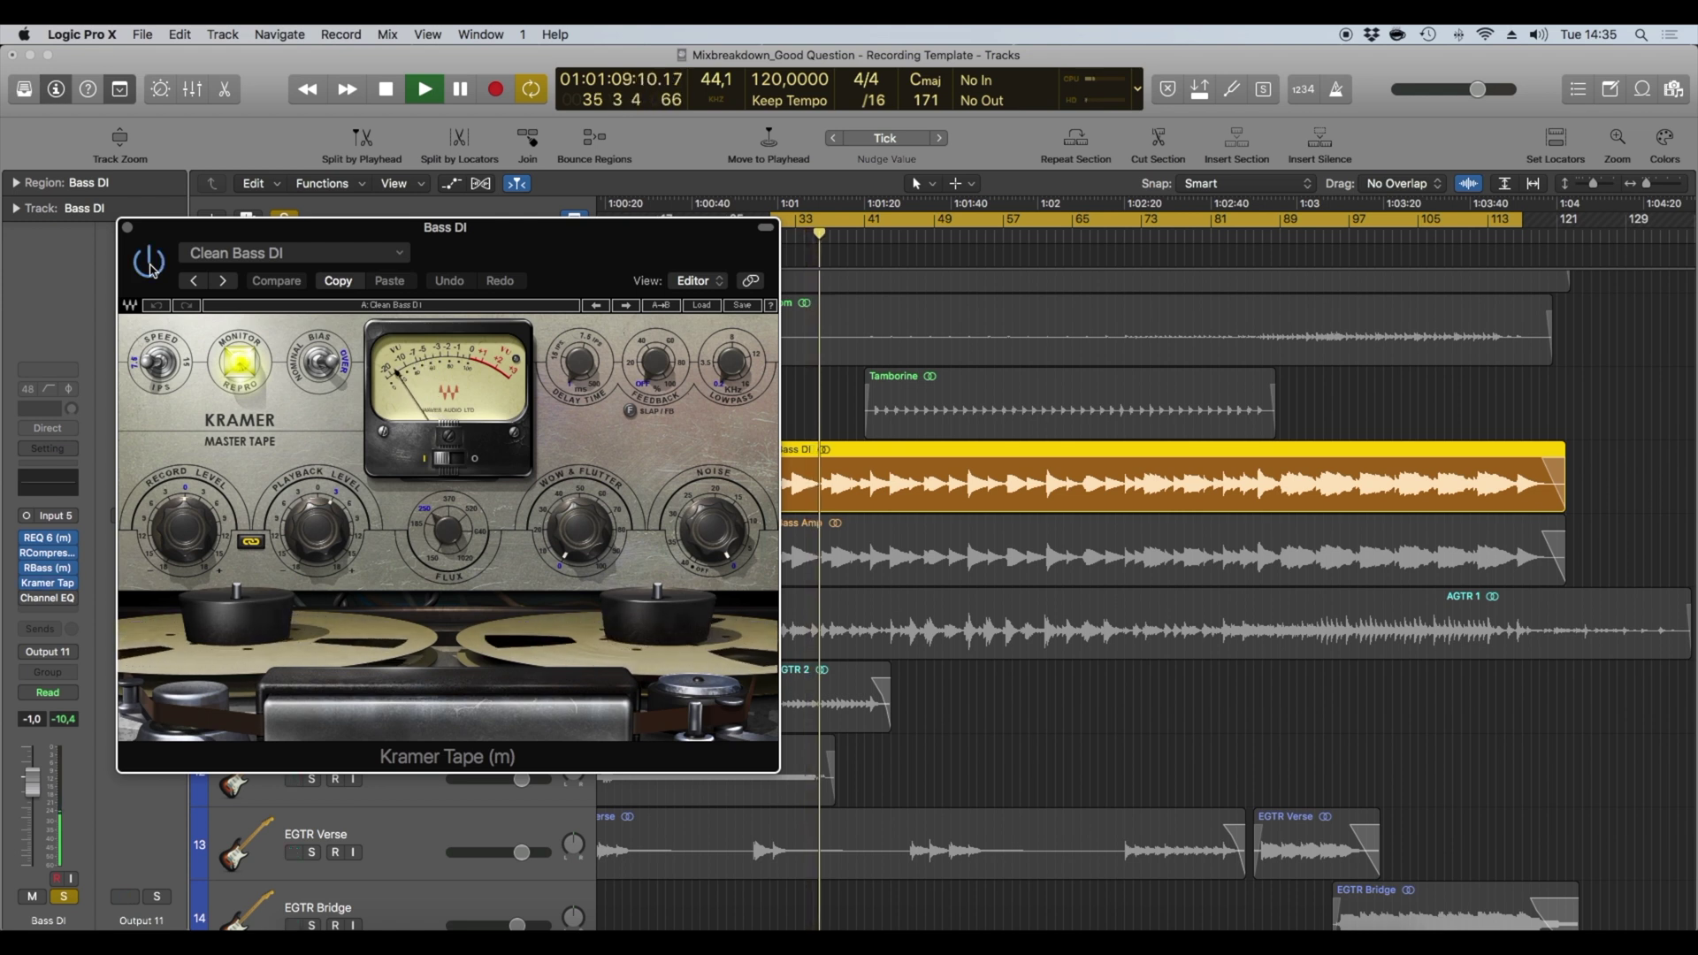
pyautogui.click(127, 229)
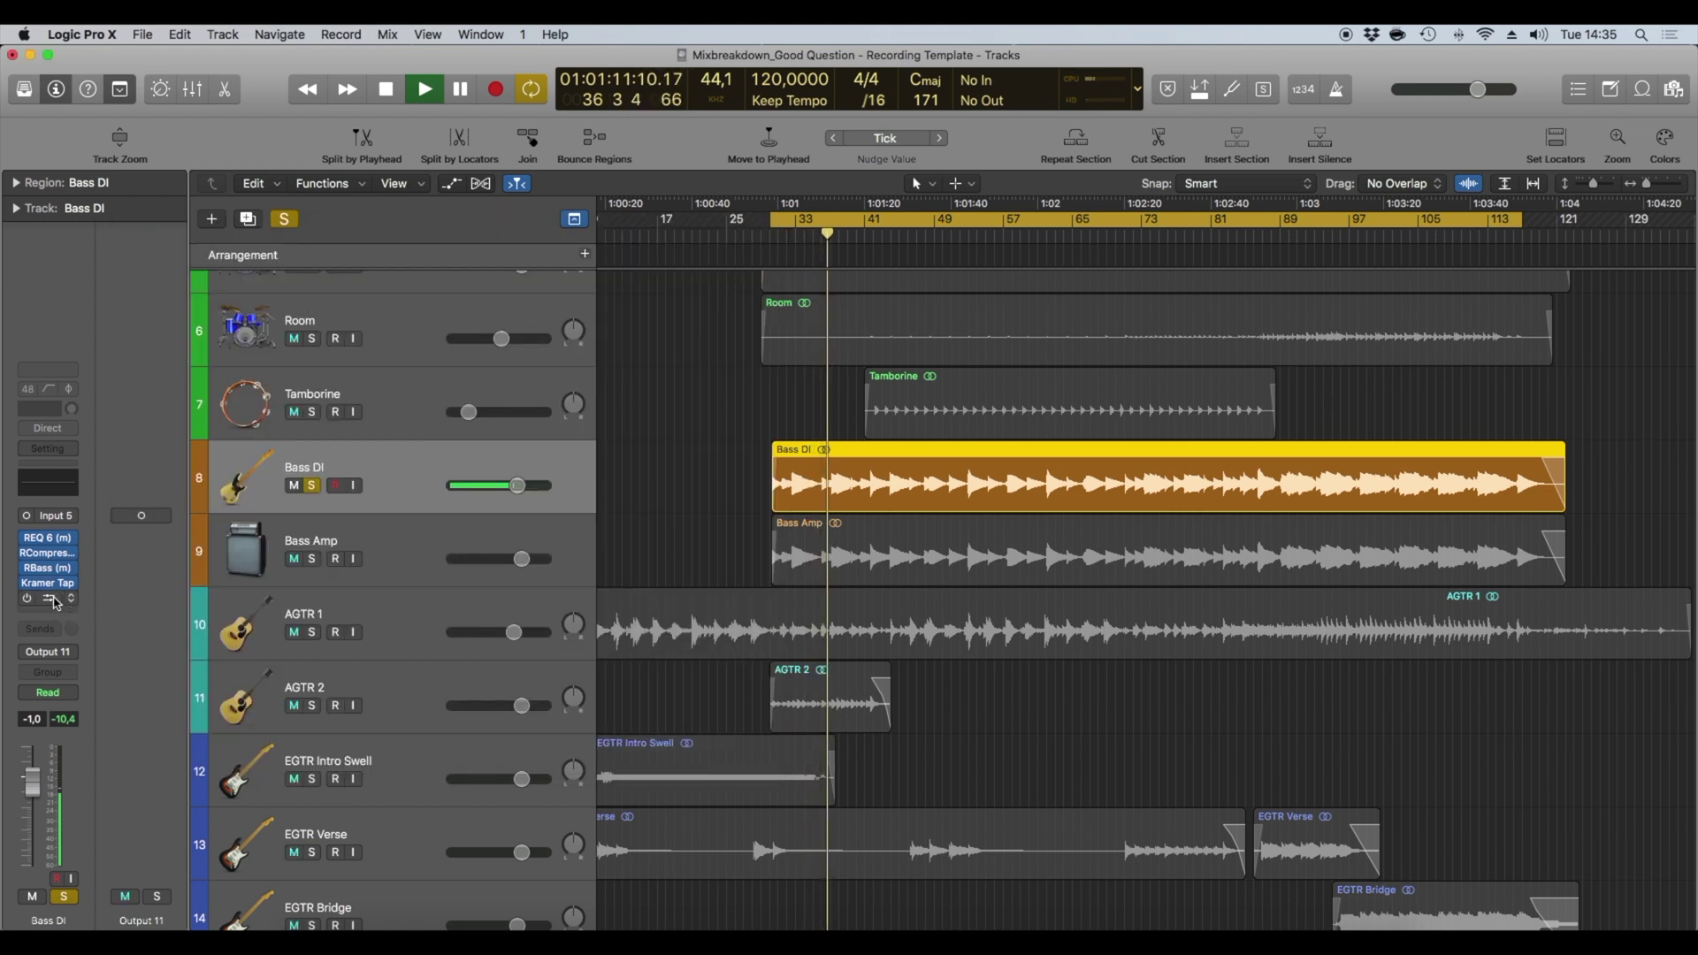
pyautogui.click(51, 599)
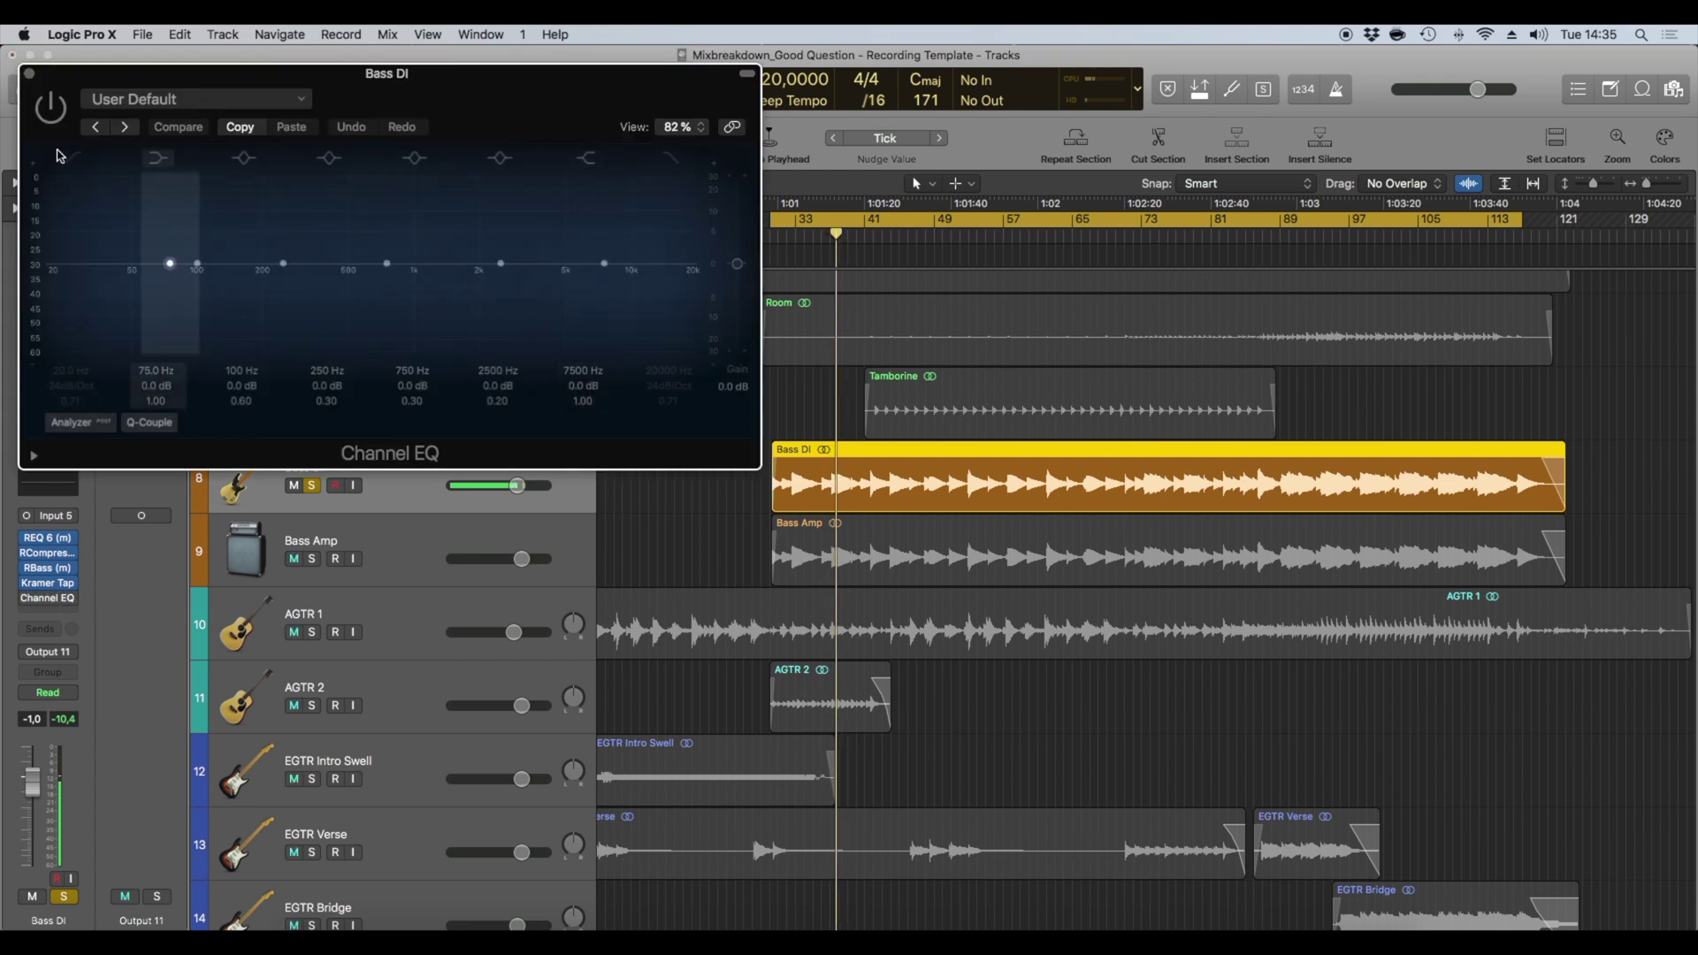
pyautogui.click(31, 74)
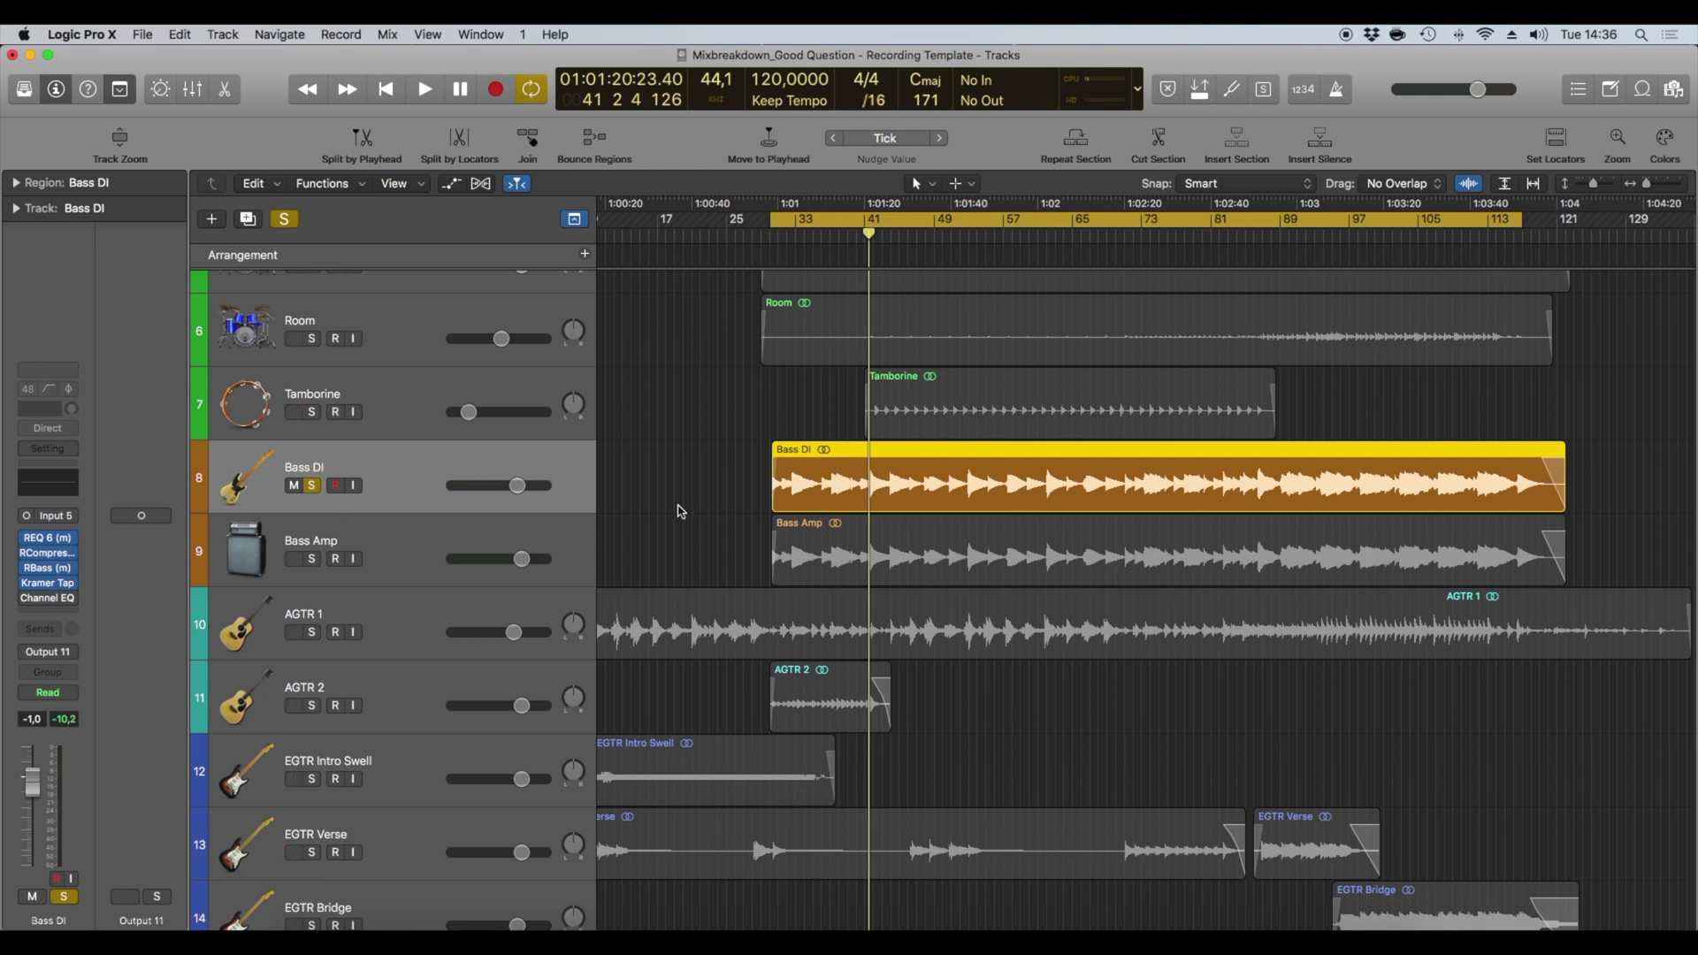
# Switch the solo from Bass DI to the Bass Amp track and play it from the start of its region.
pyautogui.click(307, 485)
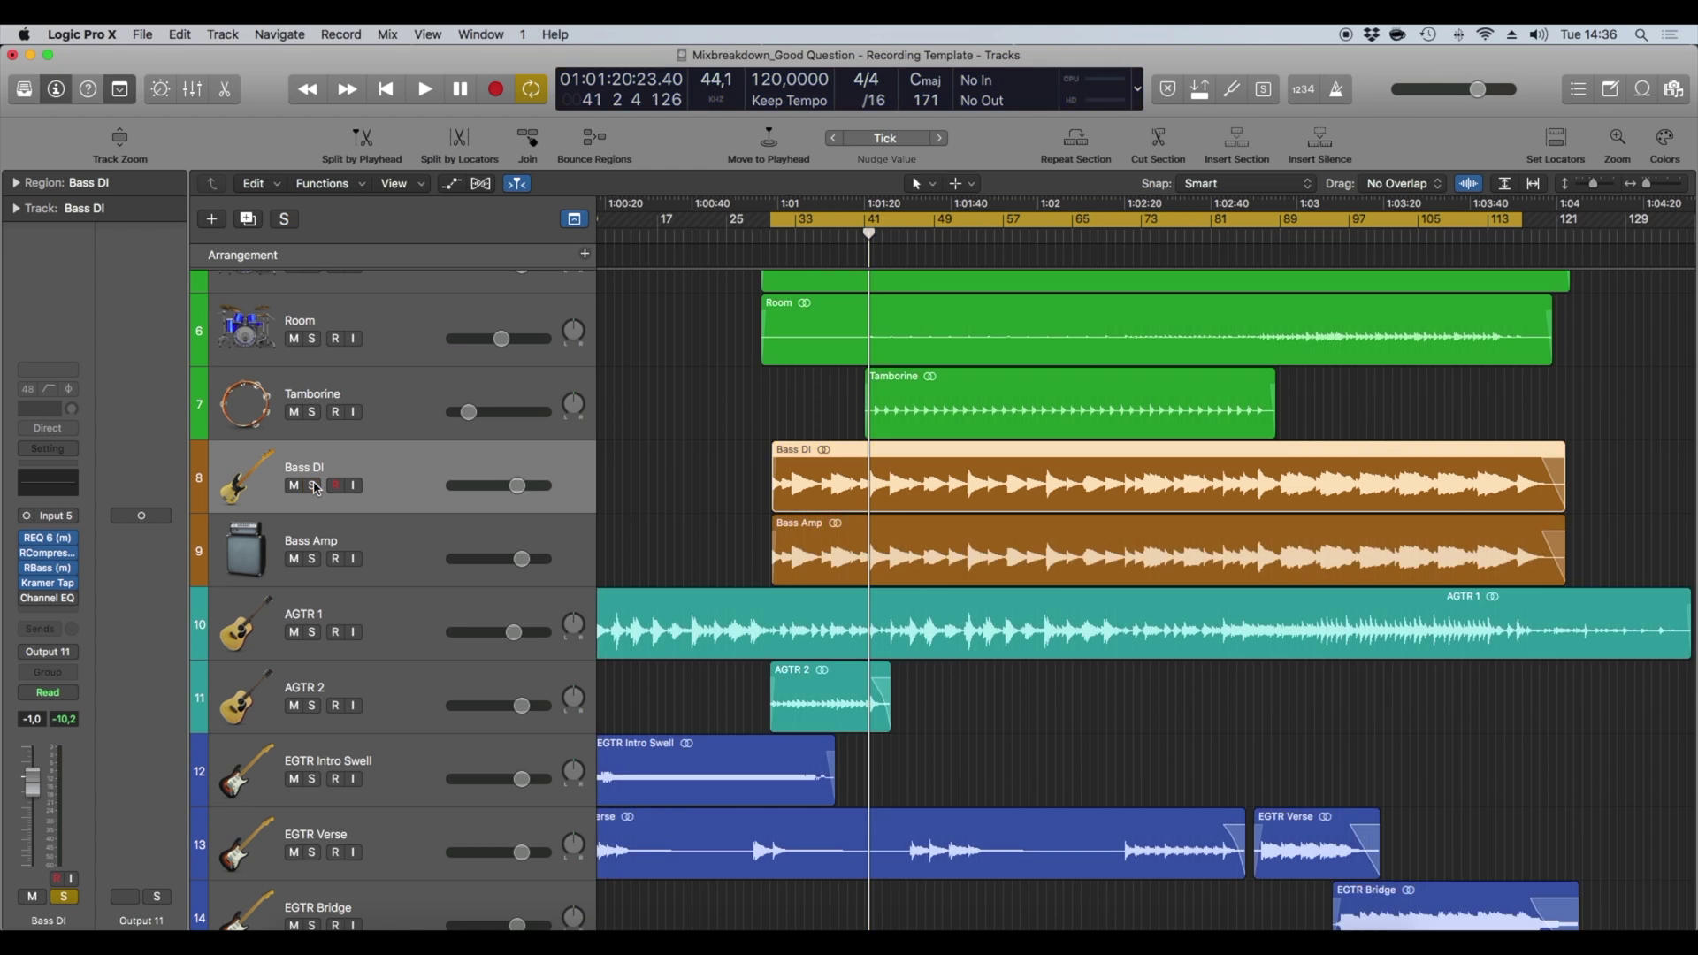
pyautogui.click(316, 529)
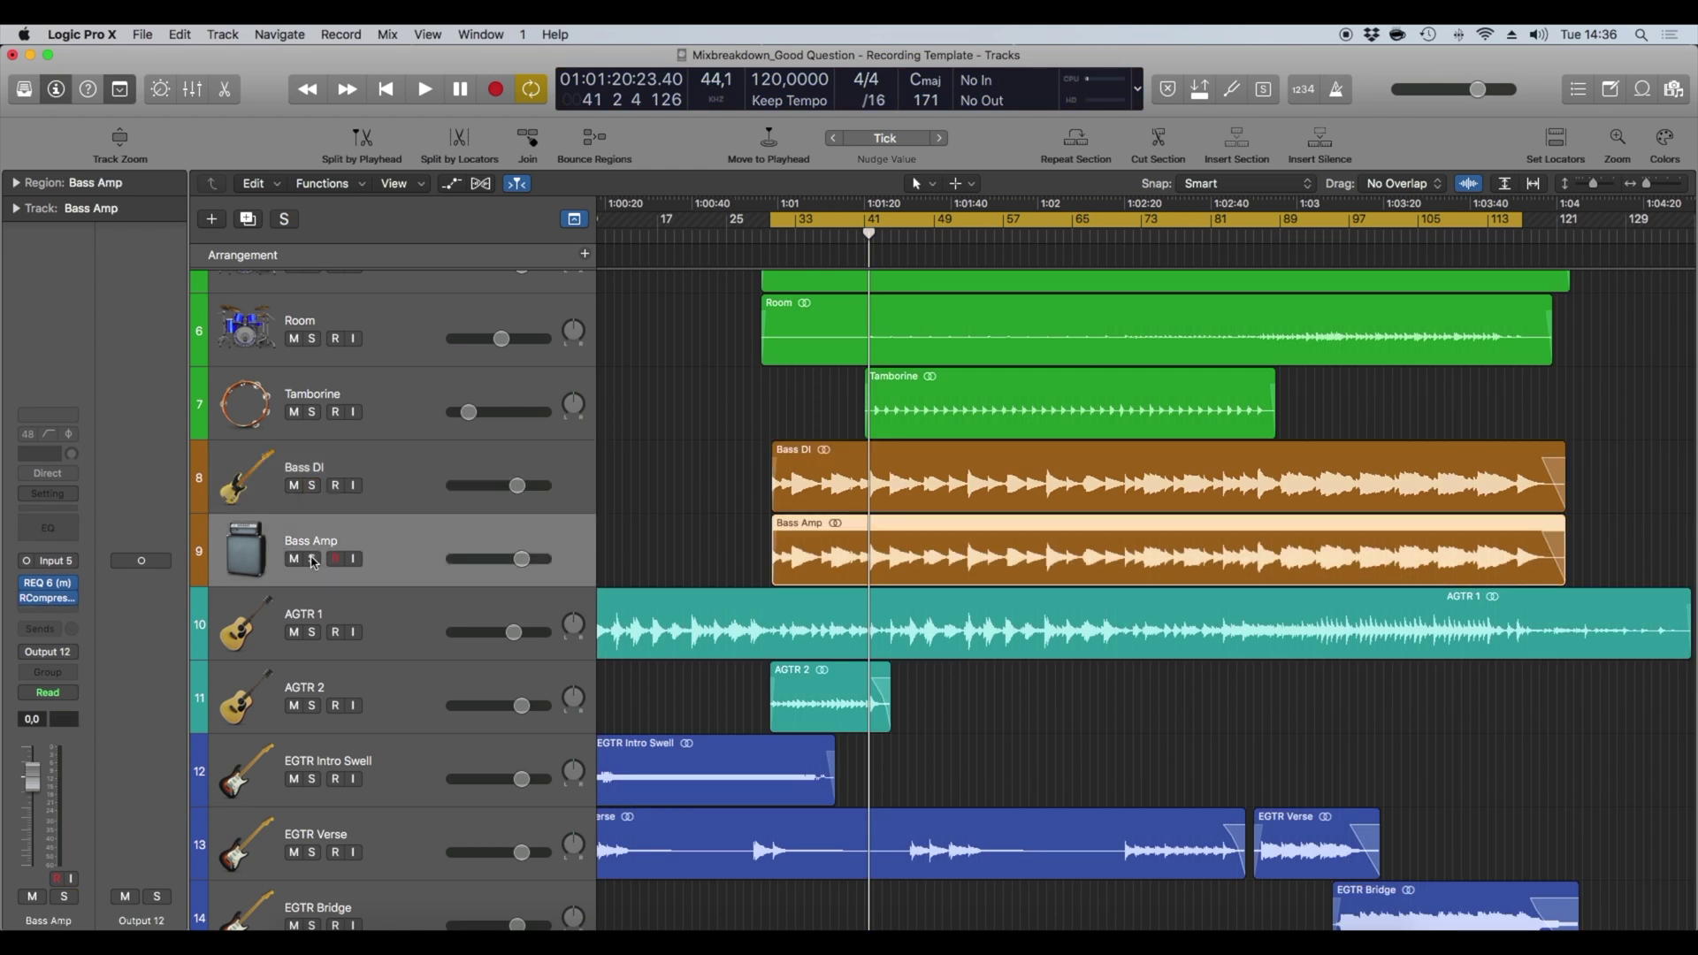
pyautogui.click(312, 559)
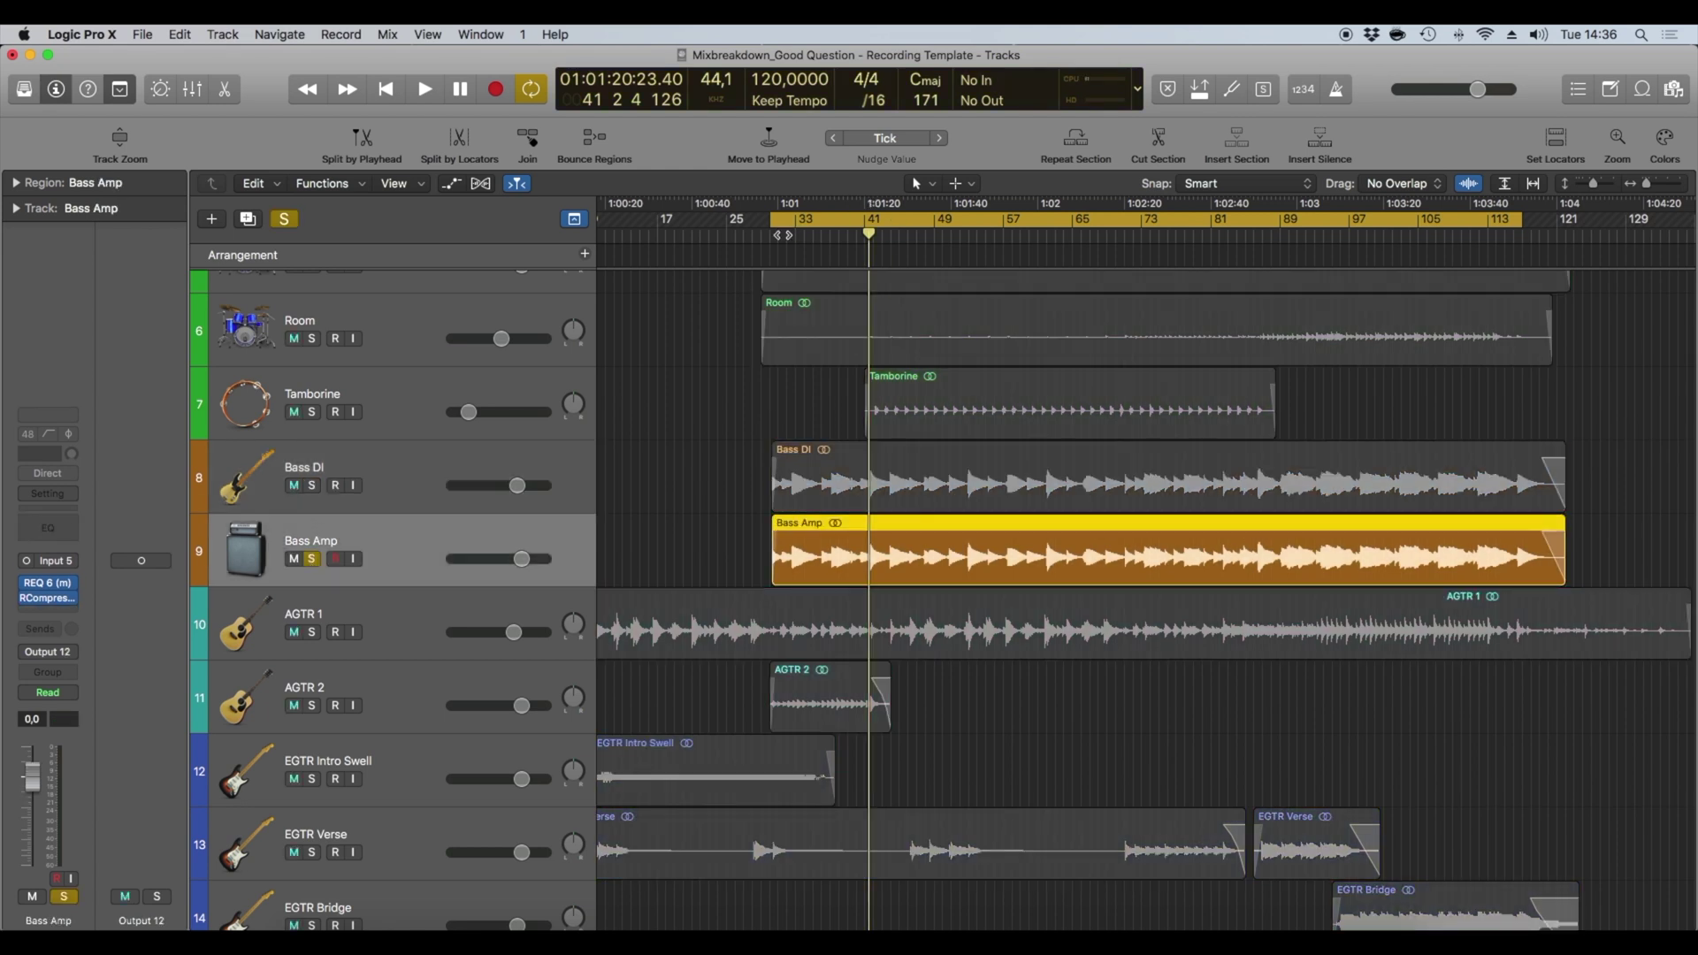
pyautogui.click(778, 234)
pyautogui.press('space')
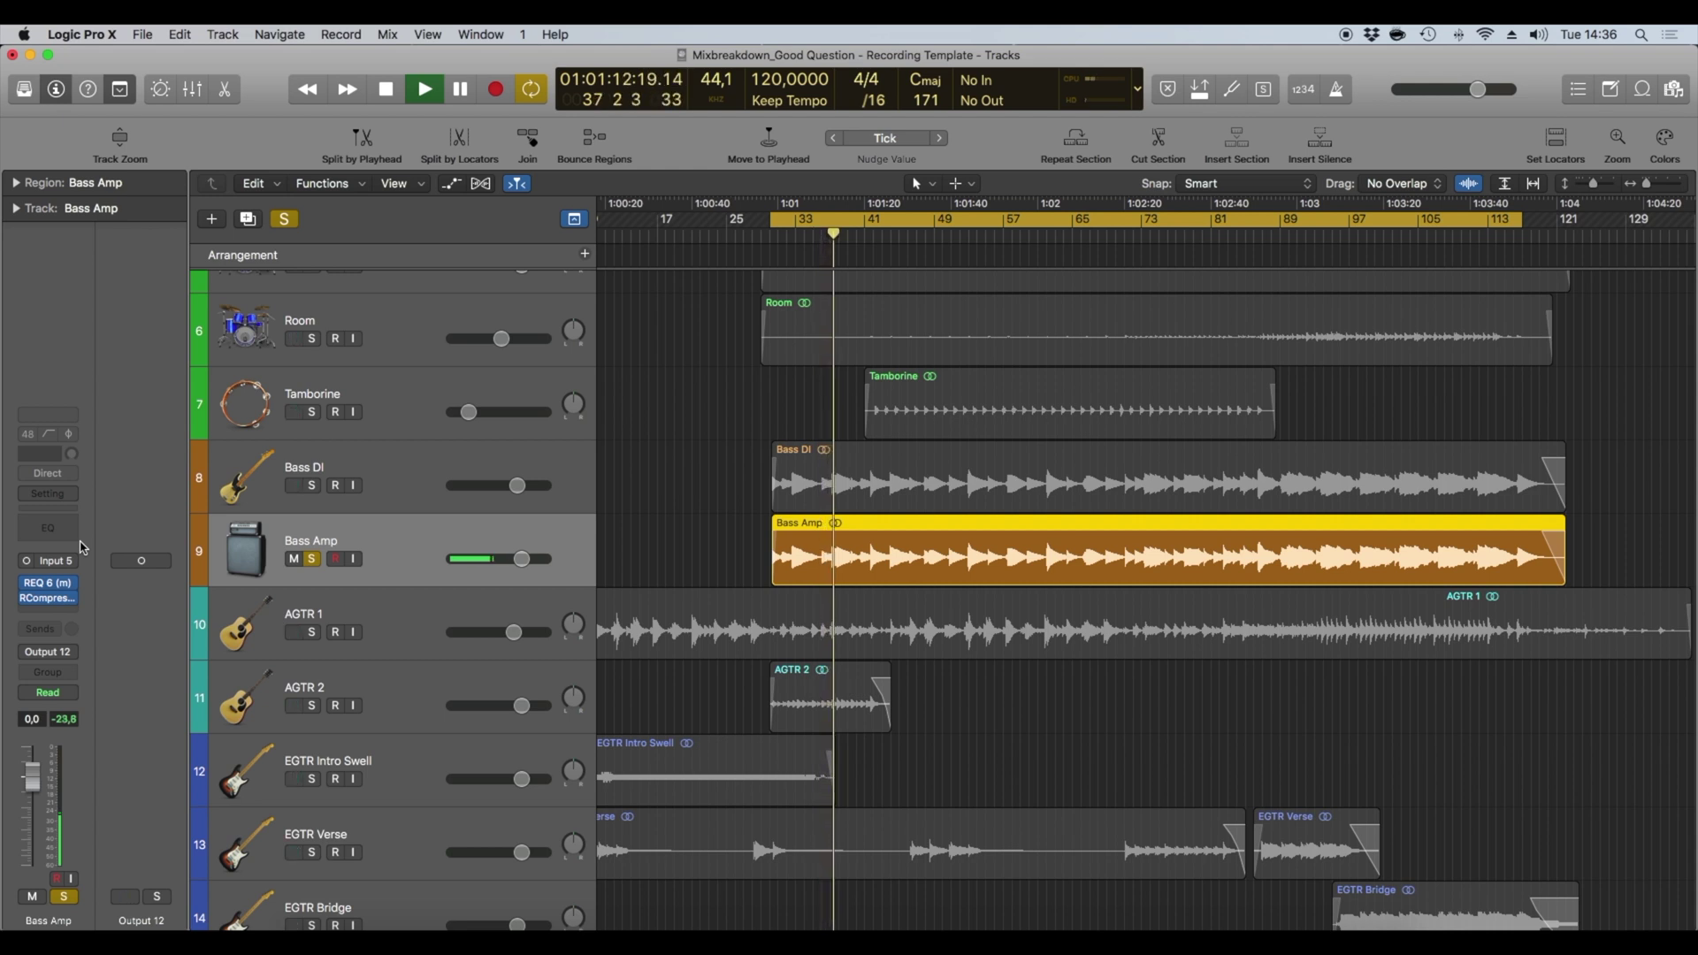
# Open the REQ 6 equalizer on the Bass Amp track to examine its curve.
pyautogui.click(50, 585)
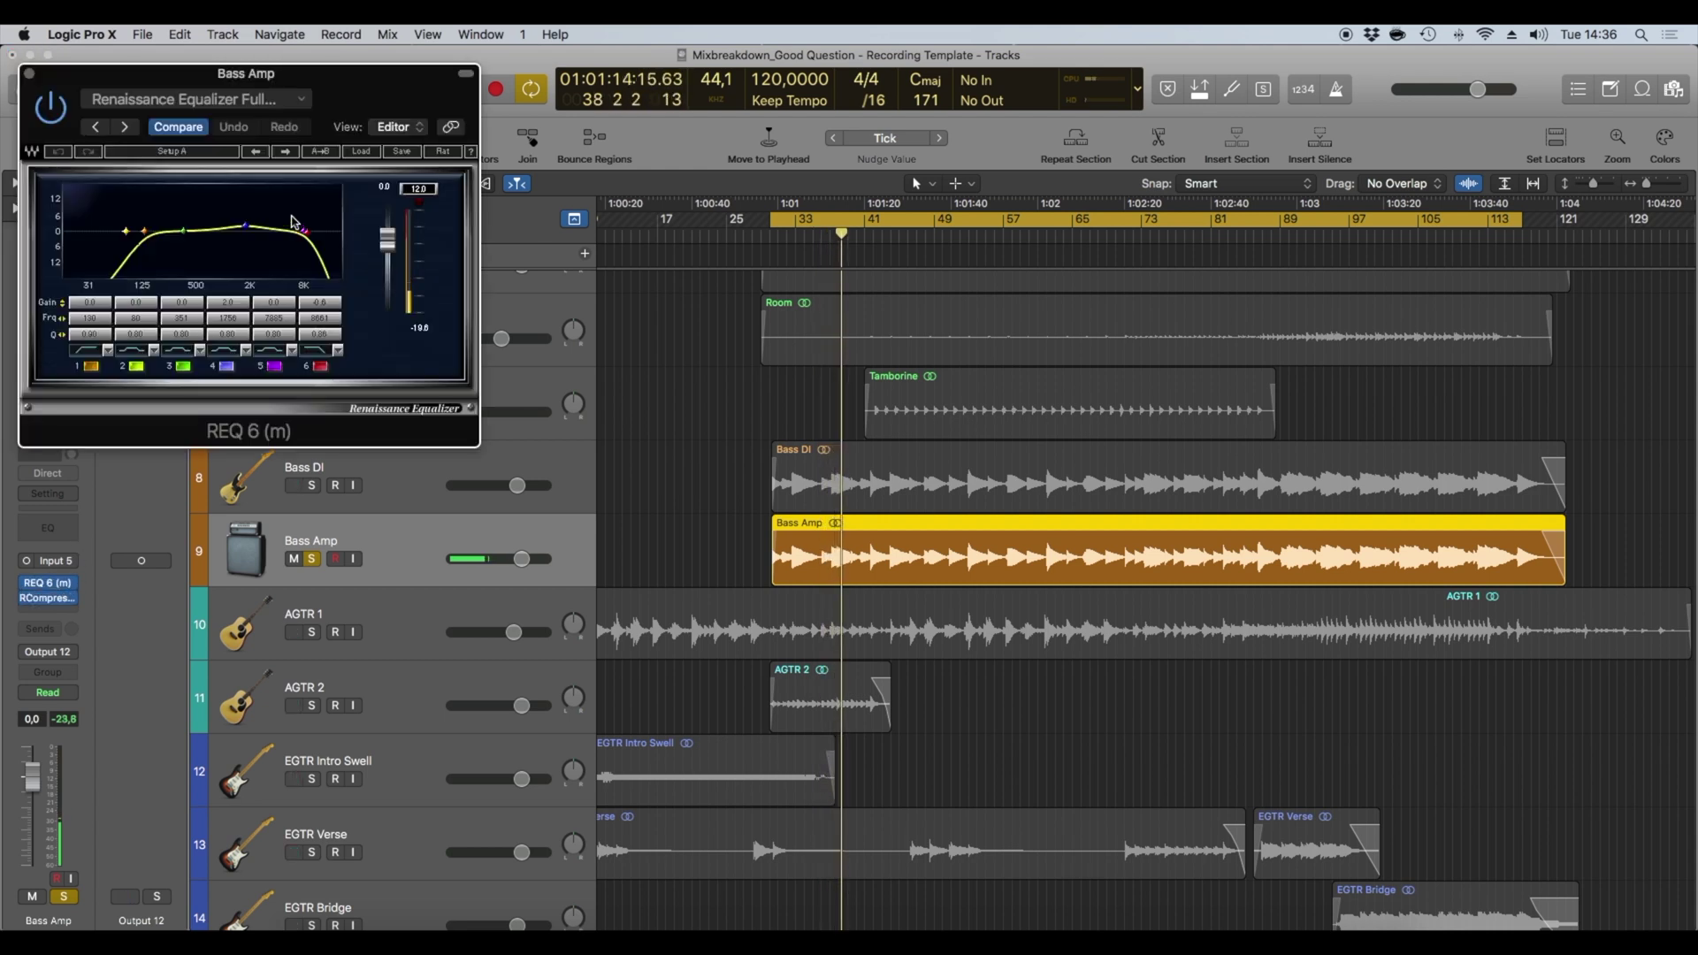